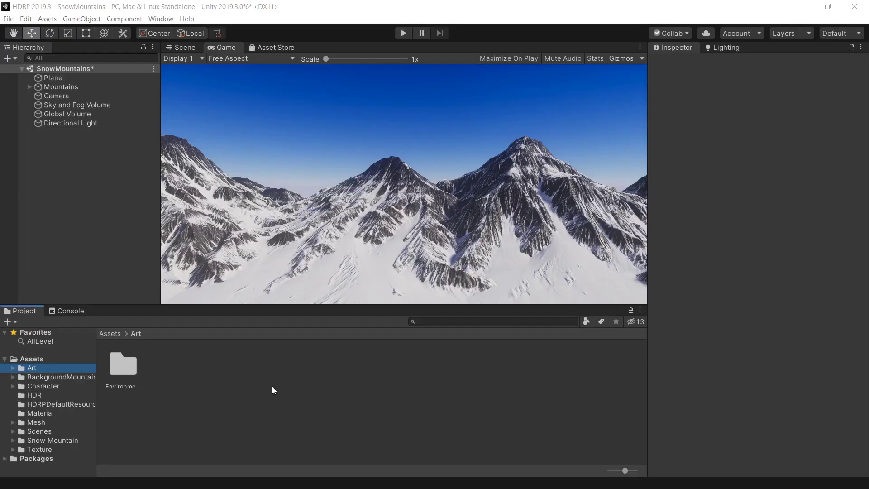
Open the Package Manager from the Window menu to view the High Definition RP 7.1.8 entry.
left_click(161, 19)
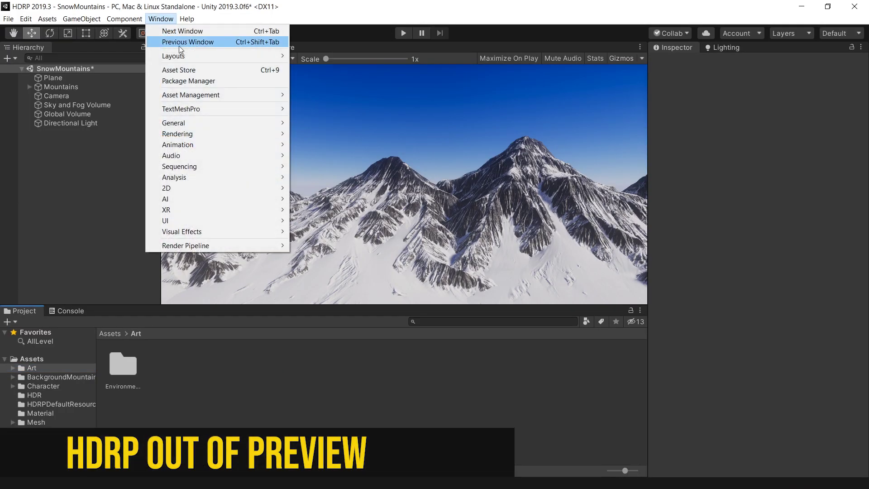
left_click(188, 79)
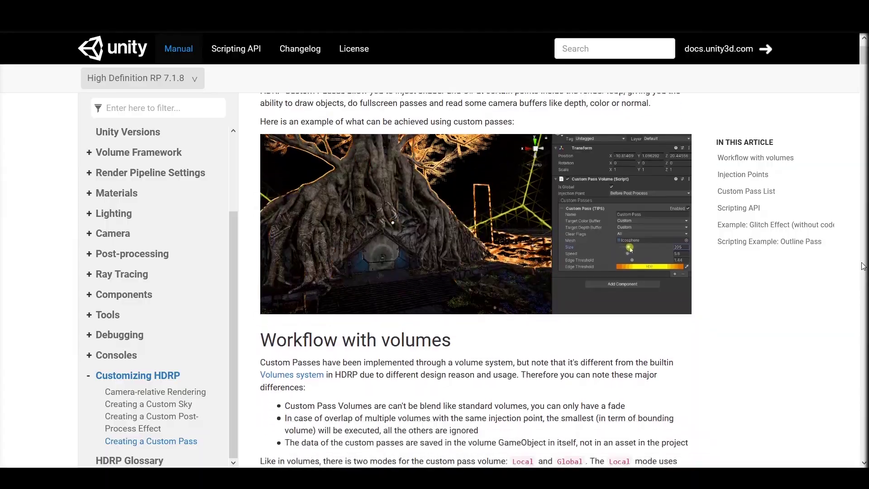
Scroll down to bring the SnowMountains scene's Game view back into focus.
scroll(863, 266, "down", 4)
scroll(862, 265, "down", 8)
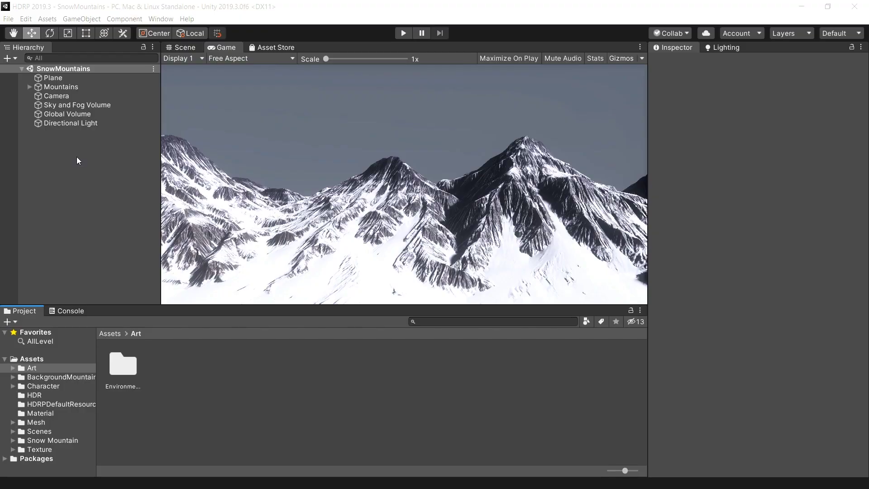
On the Sky and Fog Volume, set Sky Type to Physically Based Sky and add its override.
left_click(78, 106)
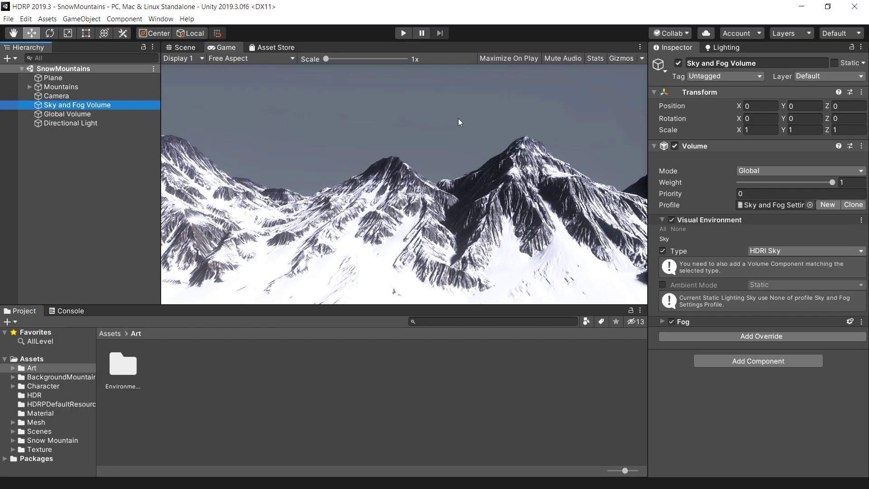
left_click(780, 251)
left_click(784, 297)
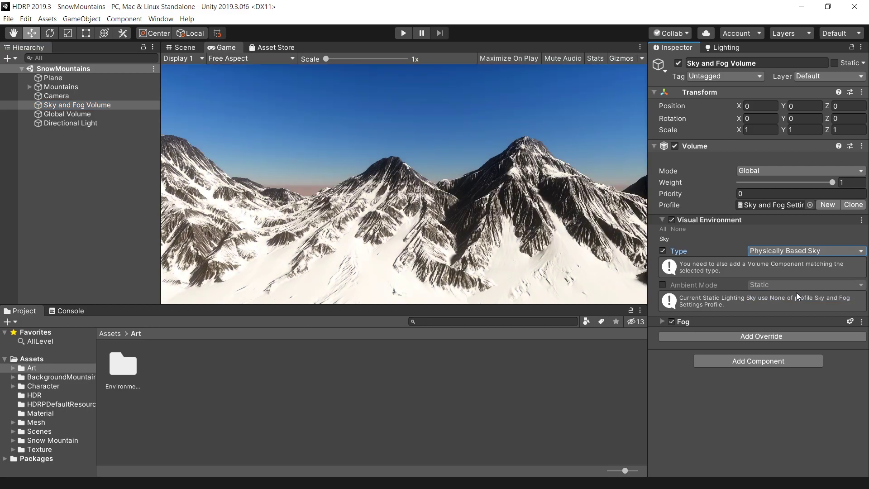
left_click(773, 339)
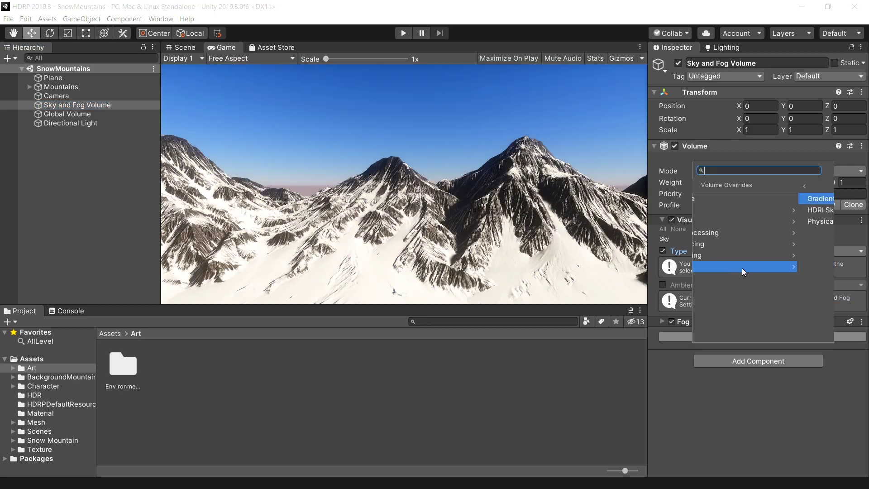
left_click(742, 267)
left_click(747, 224)
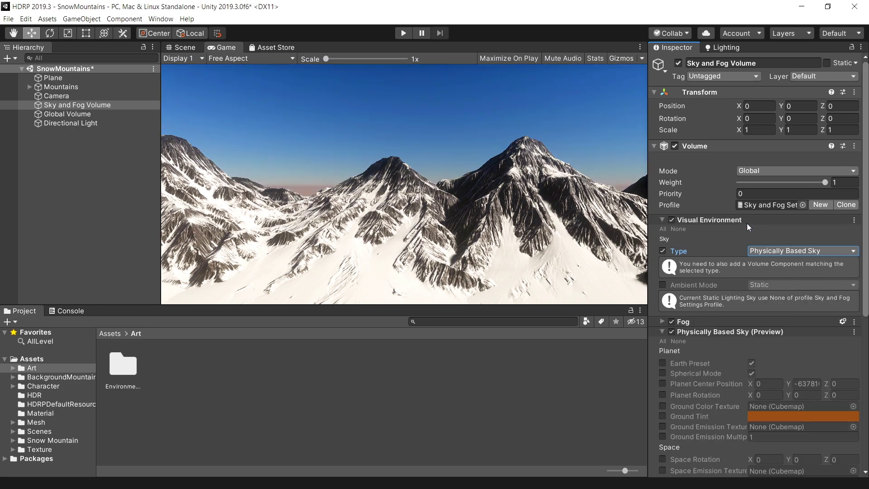
Set the lighting settings' Static Lighting Sky to PhysicallyBasedSky.
left_click(732, 46)
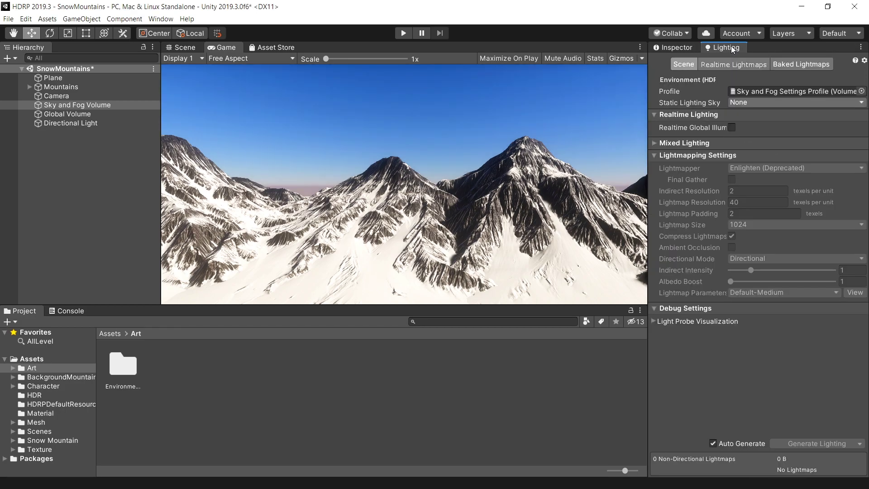
left_click(755, 104)
left_click(759, 126)
Enable all Physically Based Sky overrides, toggling Earth Preset off and back on.
left_click(676, 47)
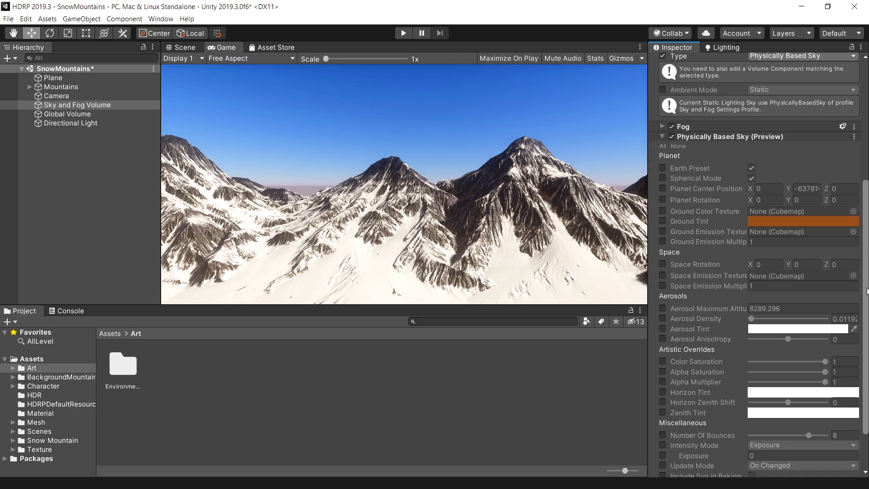
scroll(867, 297, "down", 1)
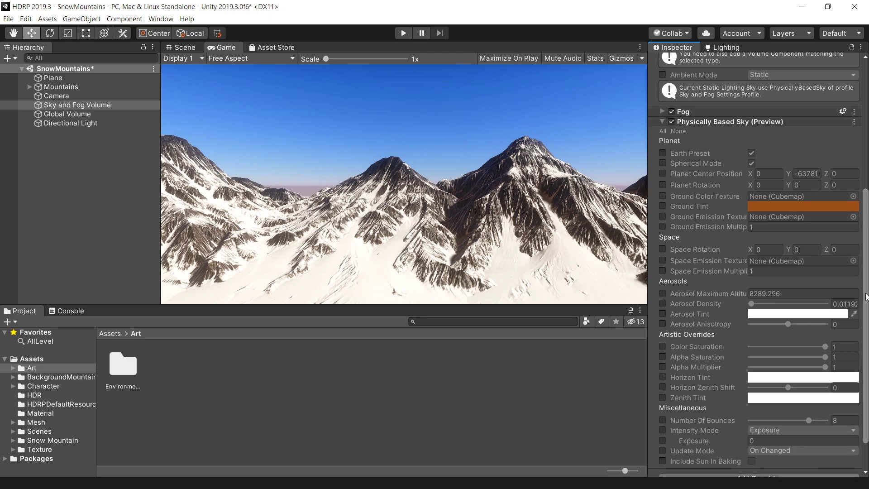
left_click(664, 131)
left_click(752, 154)
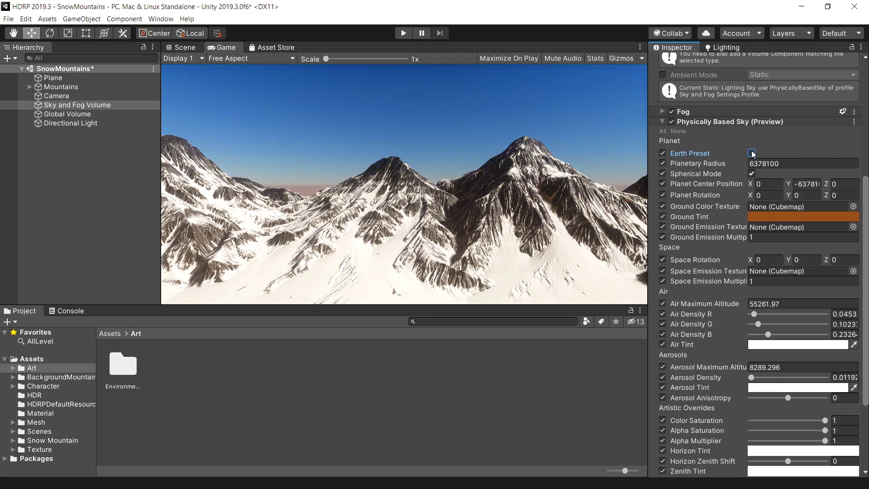
left_click(752, 153)
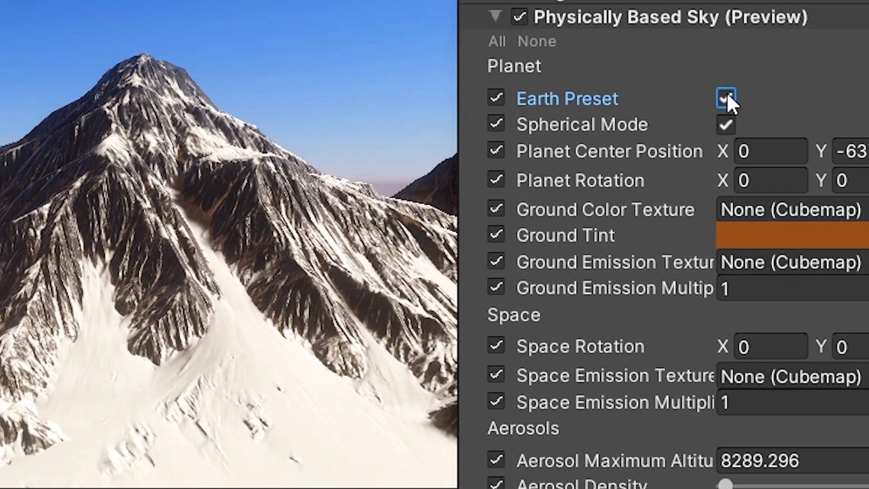
left_click(752, 153)
left_click(752, 153)
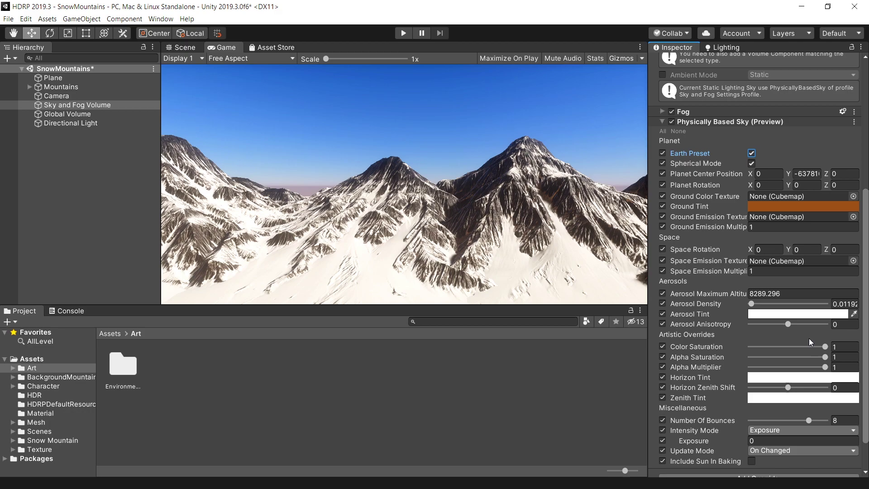
Set Horizon Tint to white, Zenith Tint to blue, and Horizon Zenith Shift to -0.86.
left_click(801, 377)
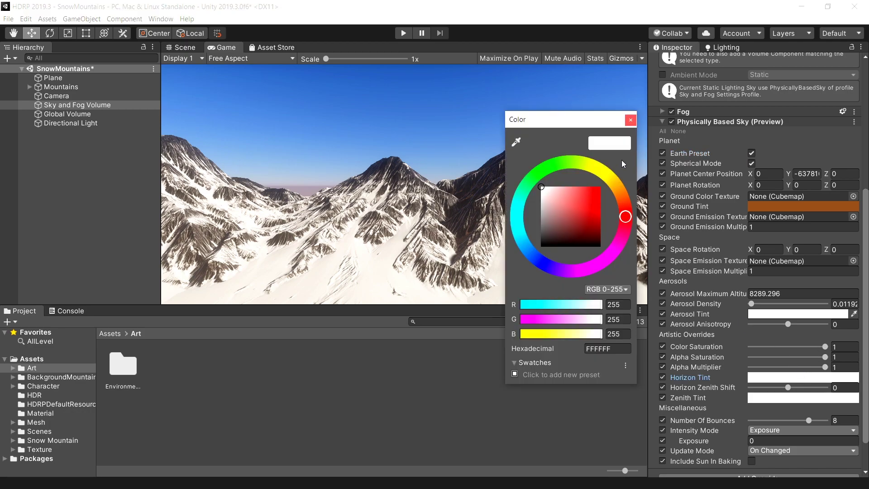
left_click(600, 187)
left_click(804, 398)
left_click(529, 248)
left_click_drag(825, 356, 765, 357)
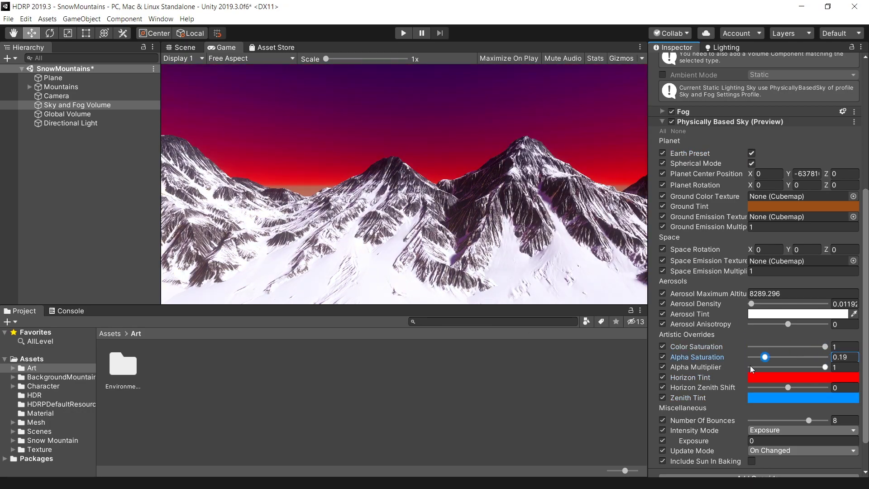
left_click_drag(803, 390, 756, 388)
left_click(800, 377)
left_click(542, 187)
left_click(808, 398)
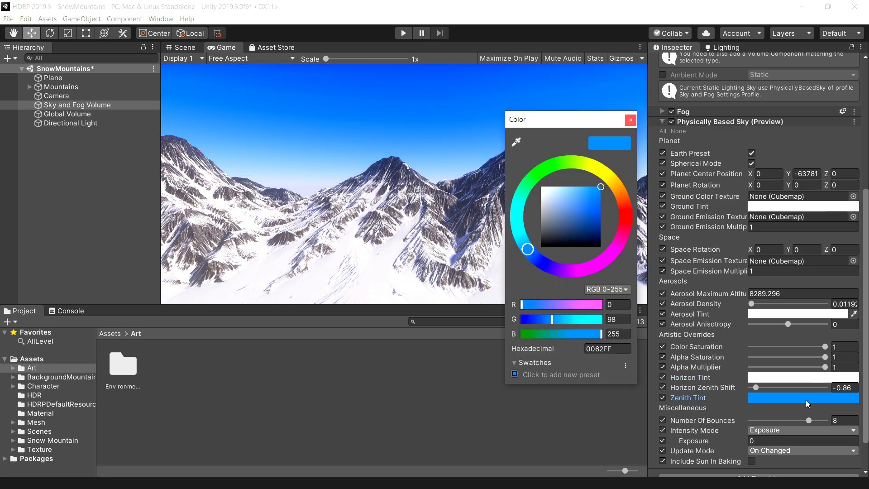
left_click(779, 262)
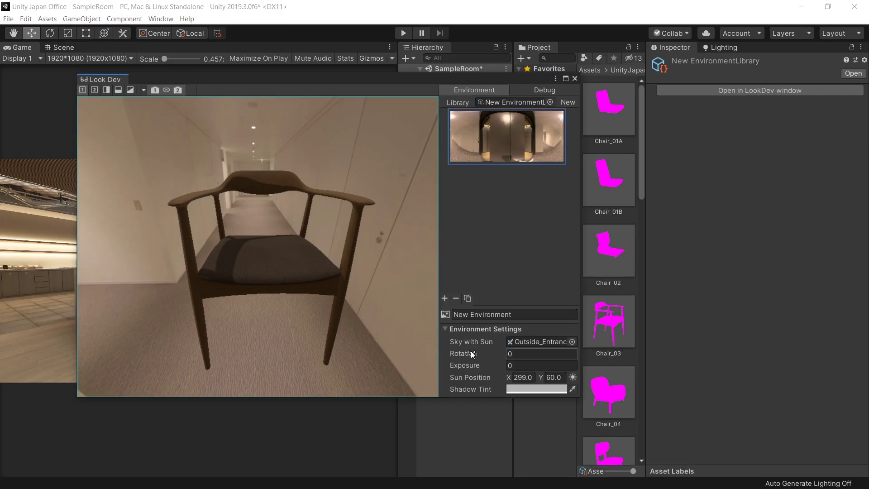
Rotate the Look Dev environment lighting, raise exposure to 0.62 and orbit above the chair.
left_click_drag(471, 353, 56, 255)
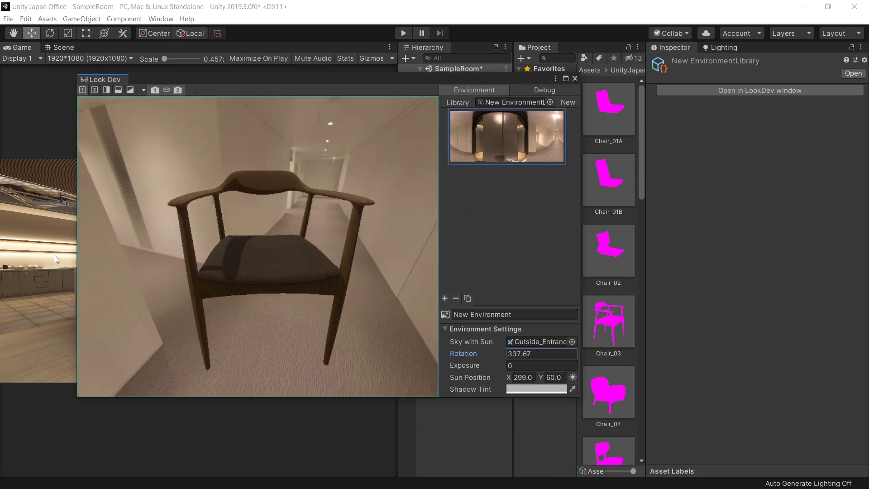
left_click_drag(463, 365, 475, 363)
left_click_drag(285, 232, 256, 242)
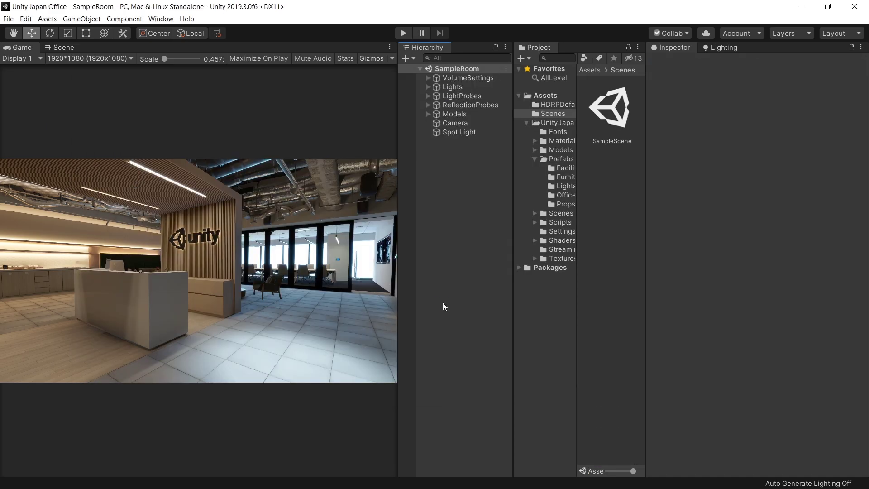
Open Look Dev, create a new environment library, and add an environment using the Outside_Entrance cubemap.
left_click(160, 18)
mouse_move(222, 248)
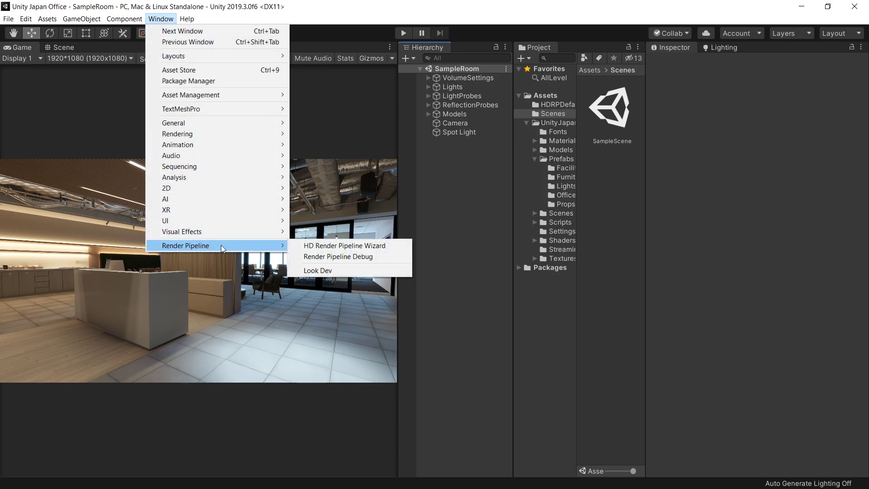
left_click(315, 271)
left_click(561, 99)
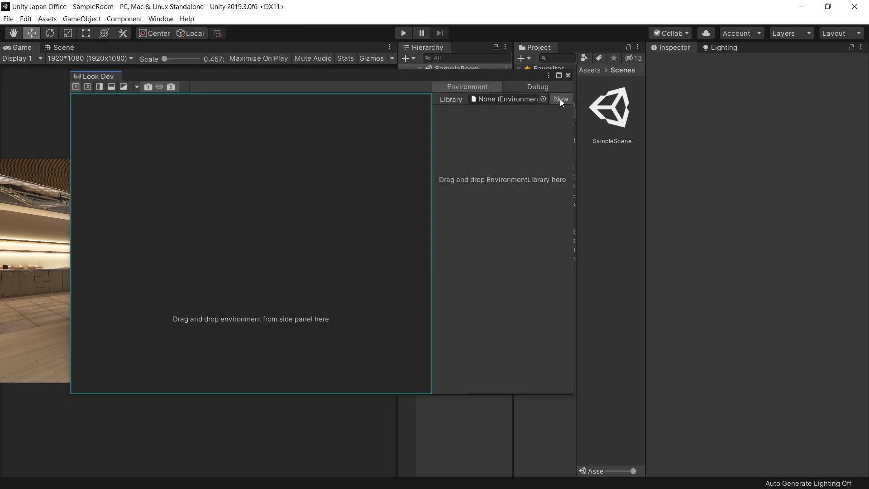
left_click(438, 387)
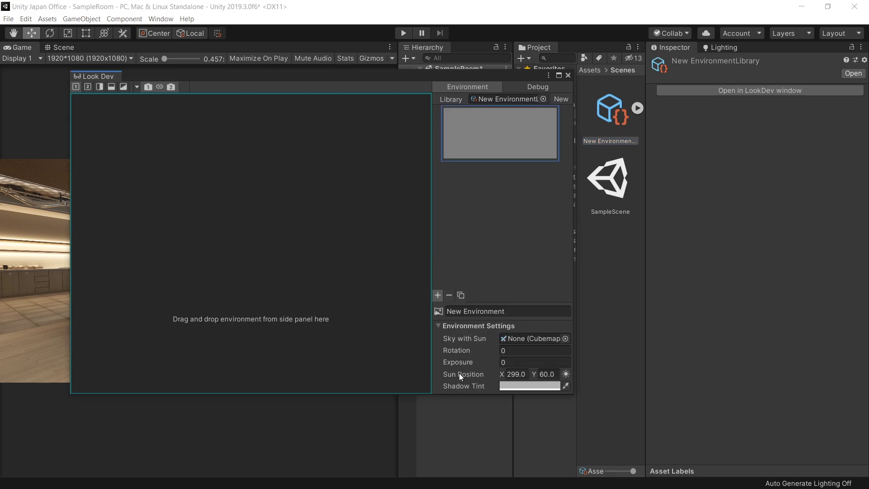
left_click(566, 340)
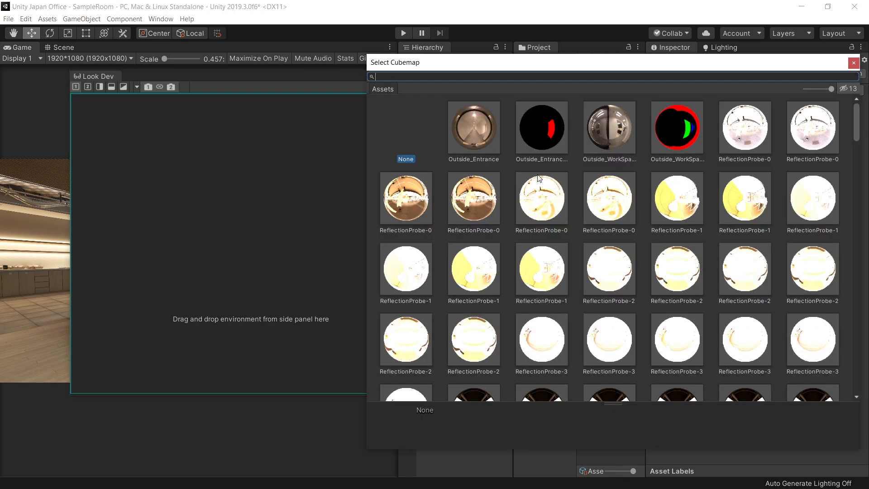
double_click(481, 135)
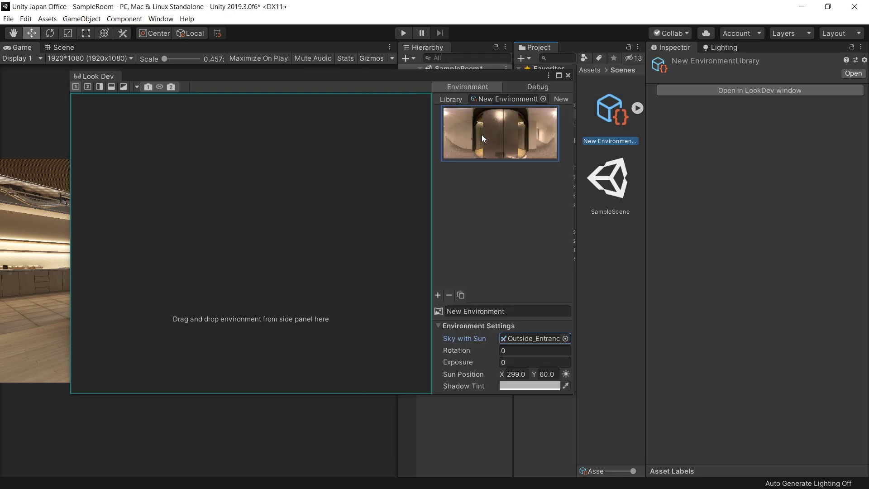
Load the new environment and Chair_03 into the preview, then reset cameras for a close-up.
left_click_drag(497, 138, 226, 233)
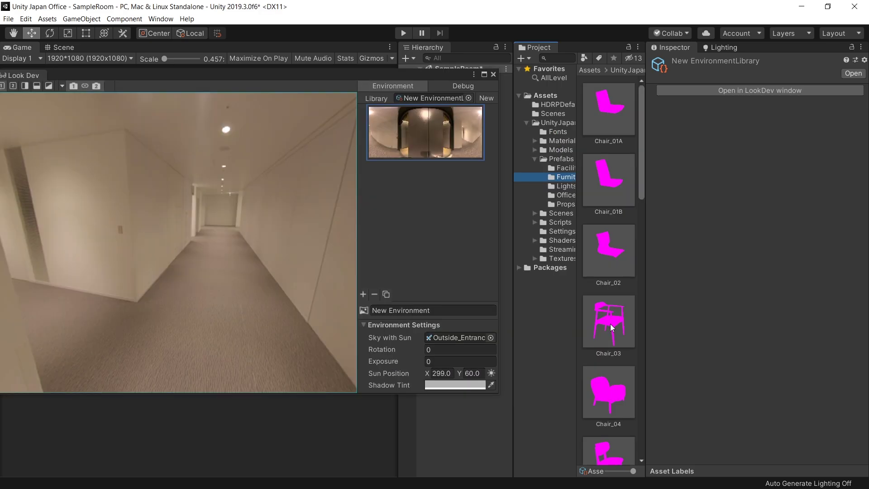
left_click_drag(610, 324, 210, 235)
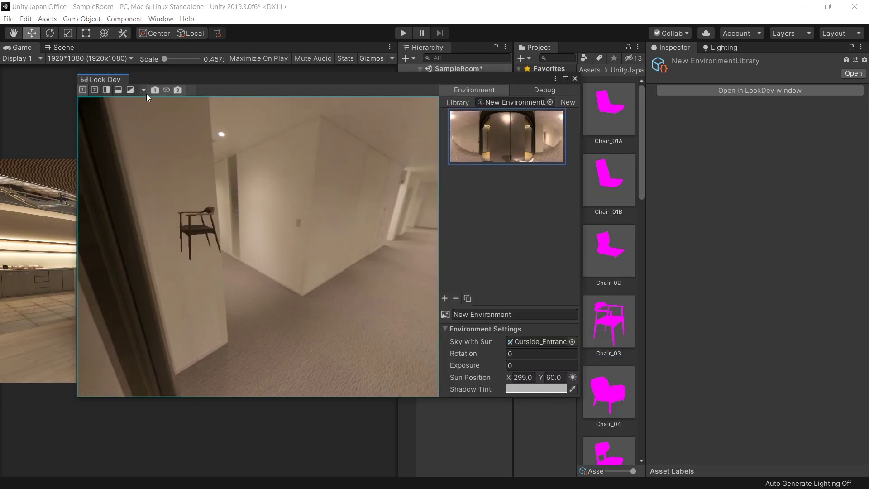
left_click(143, 89)
left_click(164, 124)
left_click_drag(255, 235, 258, 214)
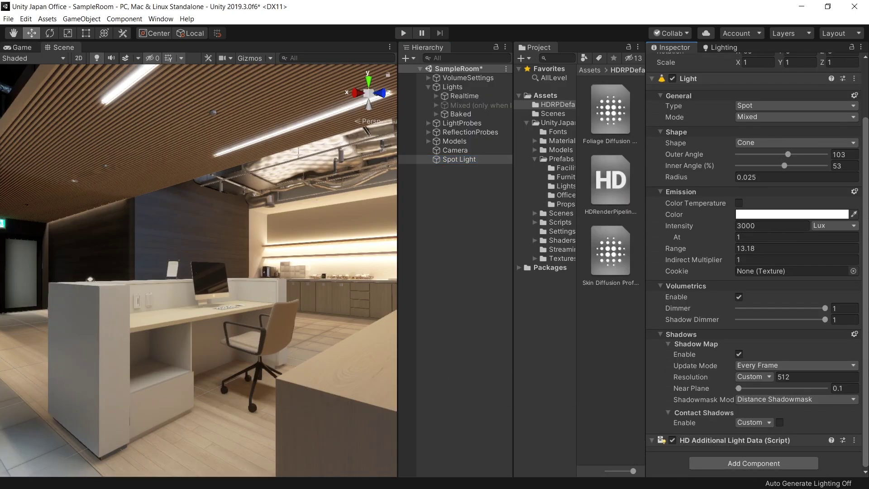
Set the spot light's shadow resolution to Low and expand Contact Shadows and Screen Space Reflection quality tiers.
left_click(762, 400)
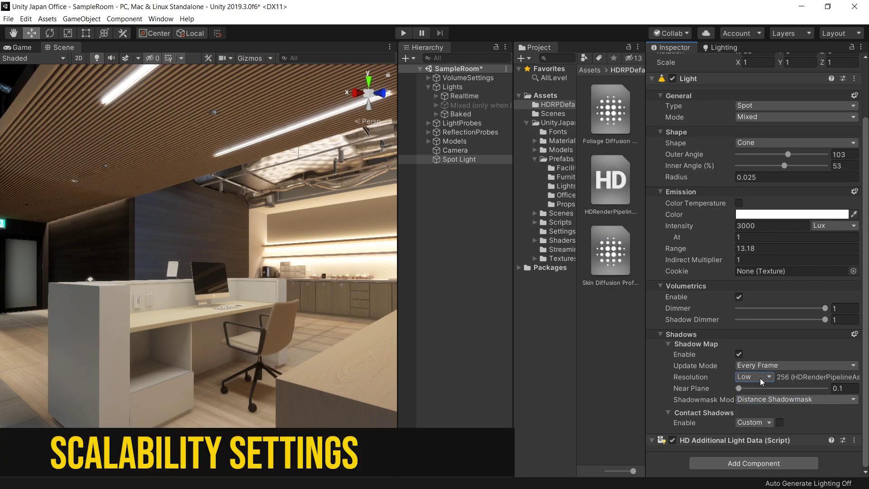
left_click(764, 380)
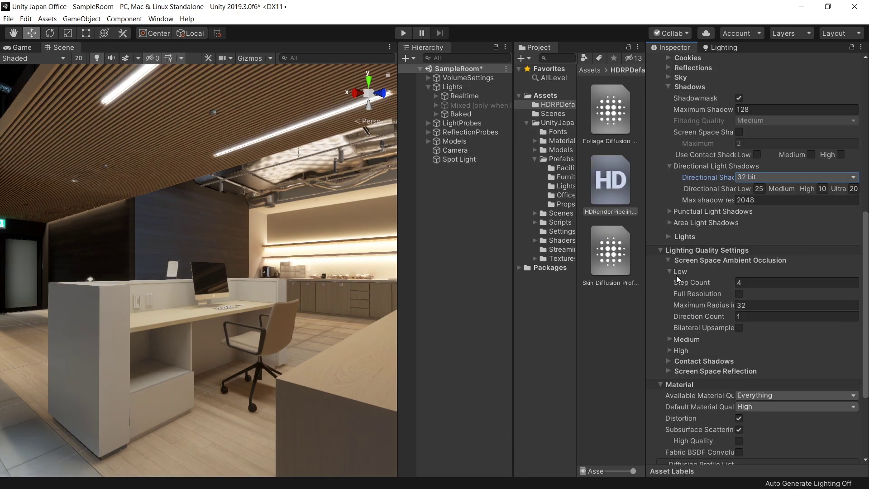
left_click(670, 272)
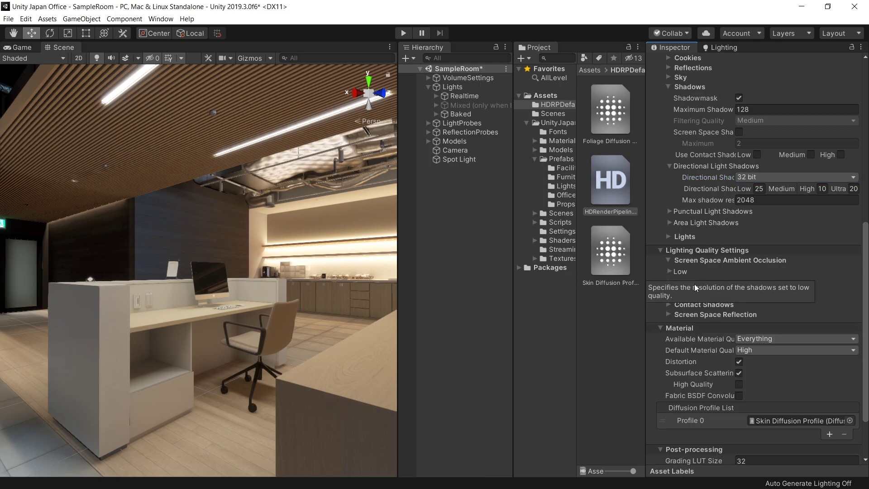
left_click(701, 304)
scroll(716, 339, "down", 5)
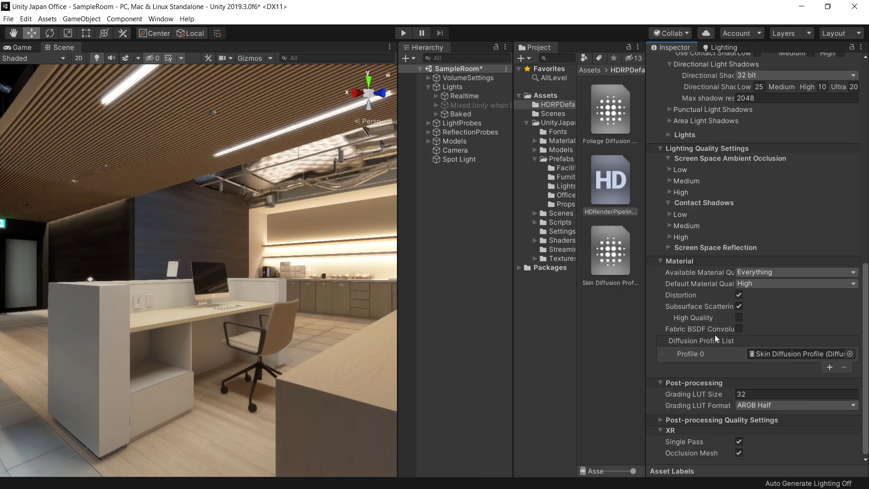
left_click(717, 248)
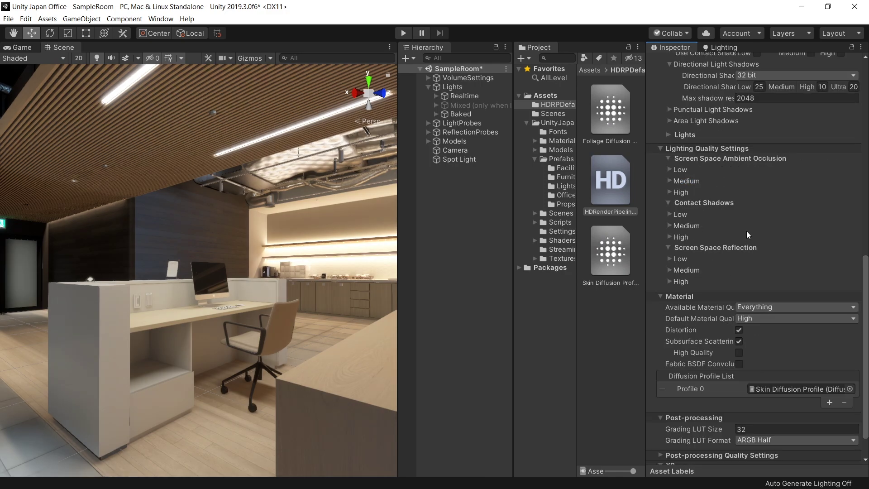
scroll(751, 294, "down", 6)
Expand the post-processing quality settings, showing the Motion Blur and Bloom tiers.
left_click(697, 340)
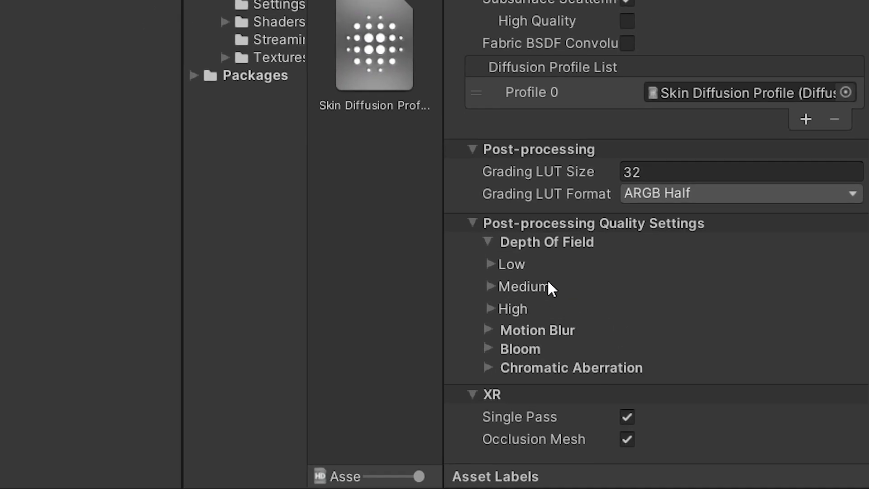
left_click(560, 331)
scroll(554, 313, "down", 3)
left_click(580, 352)
scroll(579, 347, "down", 3)
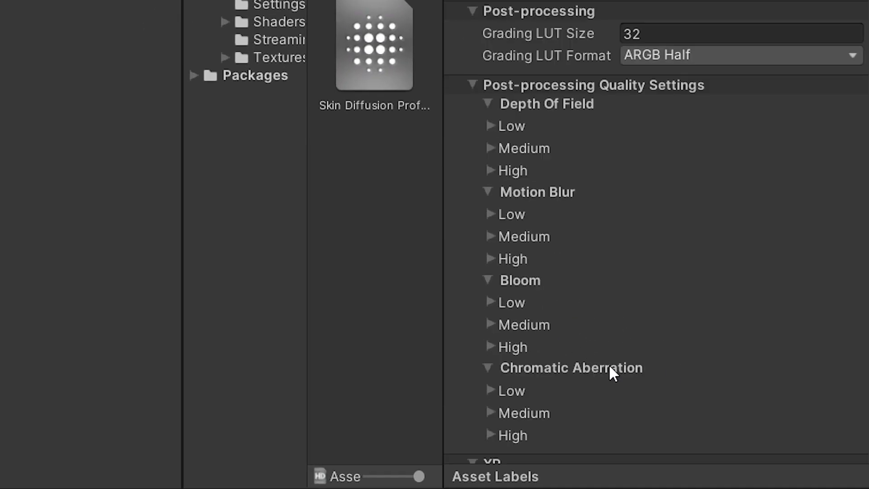
scroll(620, 358, "down", 3)
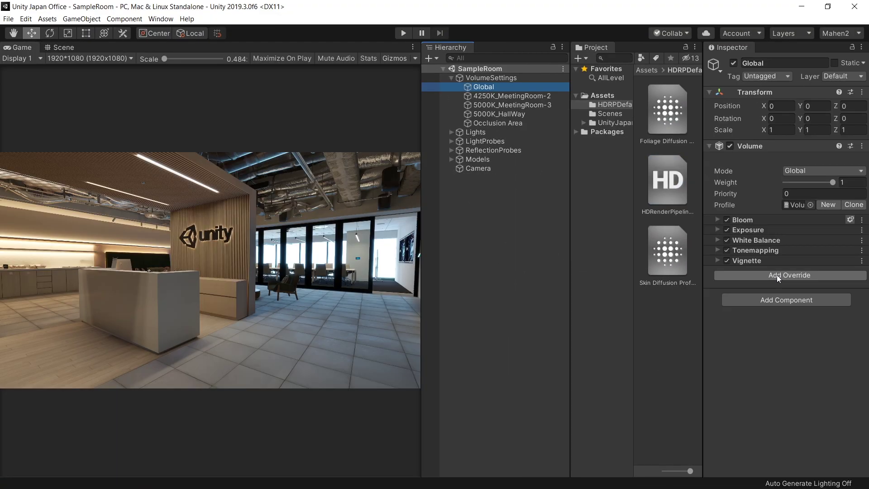
From the Ray Tracing overrides, add Global Illumination and then Path Tracing (Preview) to the Global Volume.
left_click(778, 275)
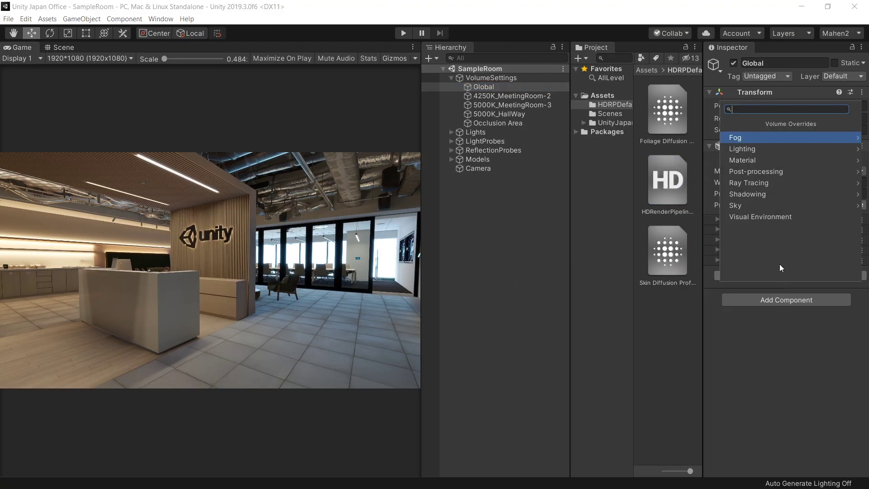
left_click(763, 182)
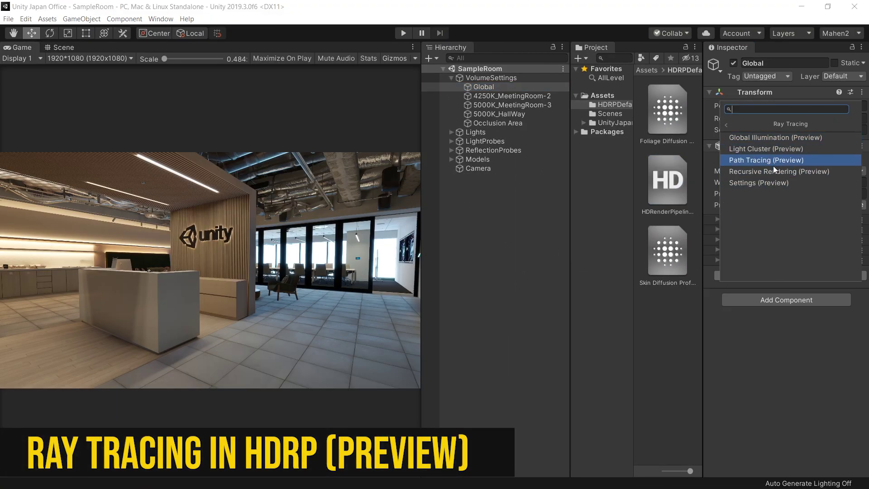
left_click(774, 137)
left_click(780, 295)
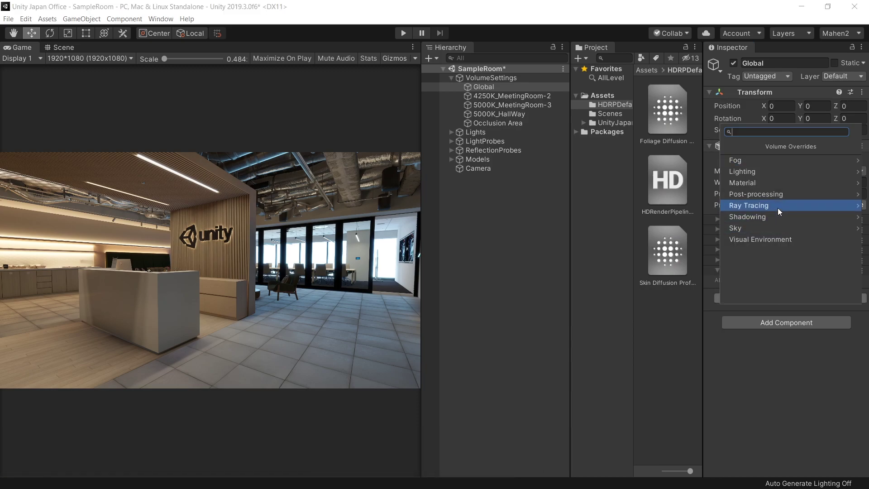
left_click(769, 173)
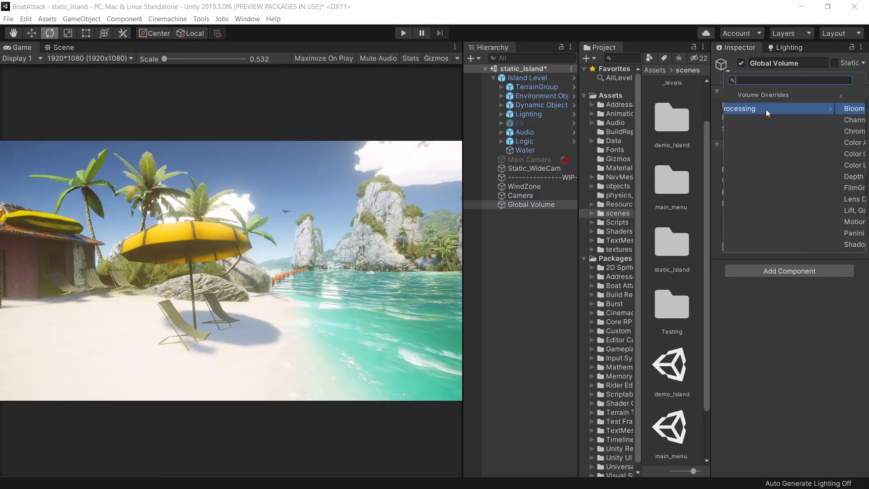
Add a Bloom override and a Depth Of Field override set to Bokeh mode.
left_click(766, 109)
left_click(747, 111)
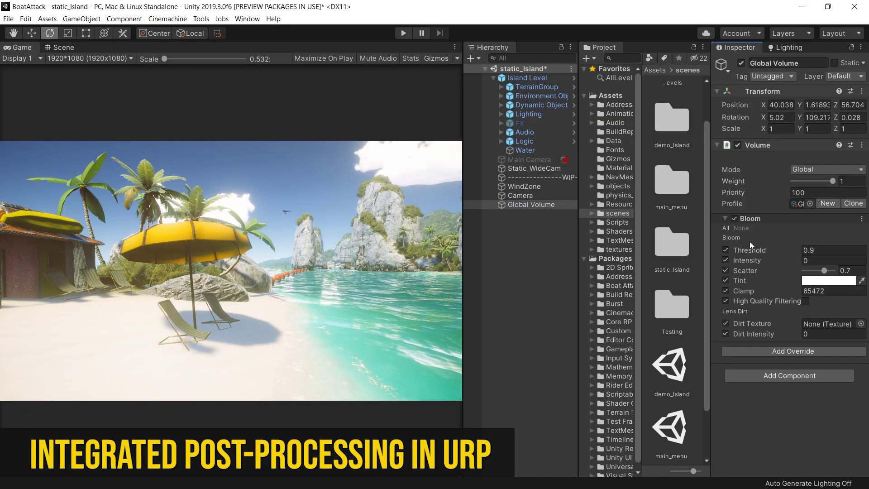
left_click(779, 351)
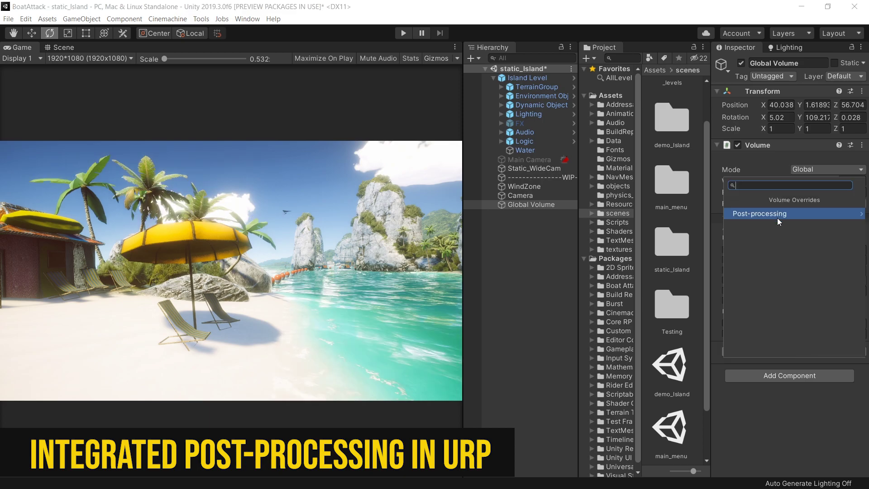
left_click(778, 219)
left_click(784, 272)
left_click(824, 400)
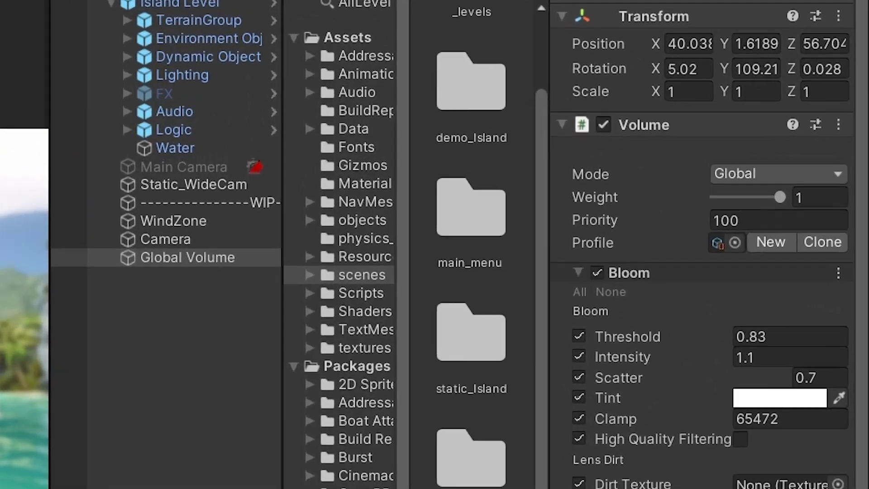
Add Shadows Midtones Highlights and push its colour wheels toward pink.
left_click(790, 439)
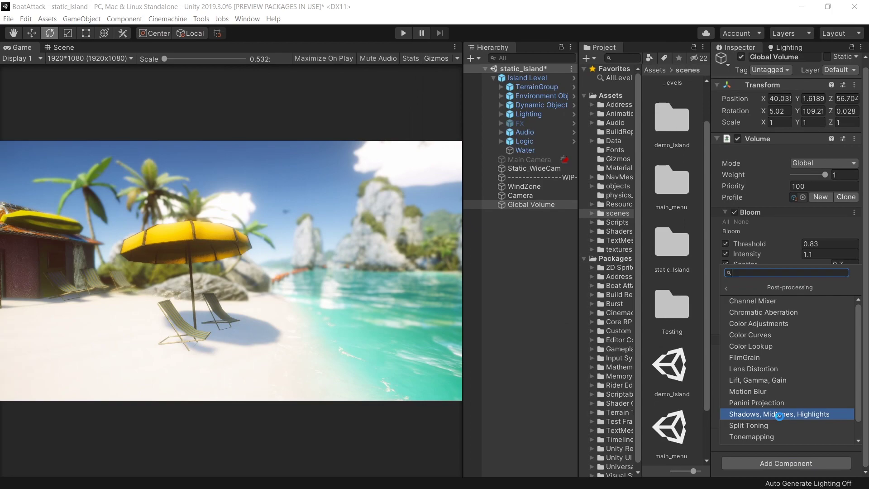
left_click(770, 414)
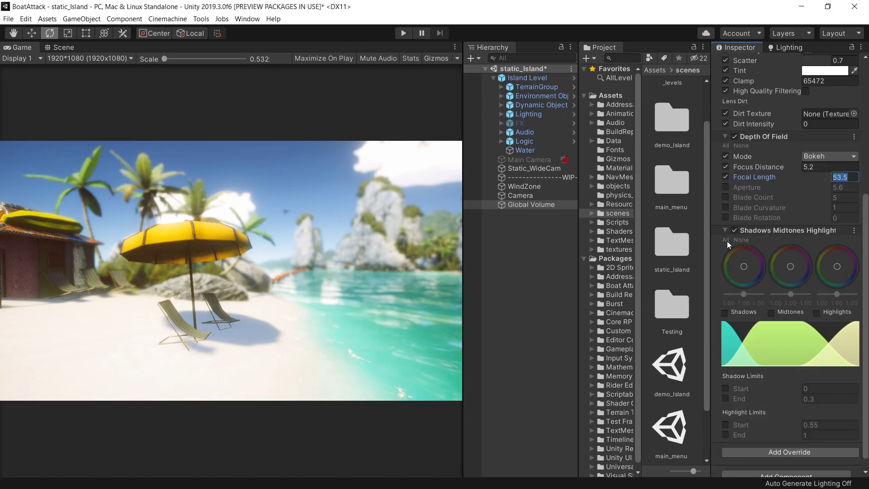
left_click(753, 274)
left_click_drag(799, 268, 808, 268)
left_click(855, 268)
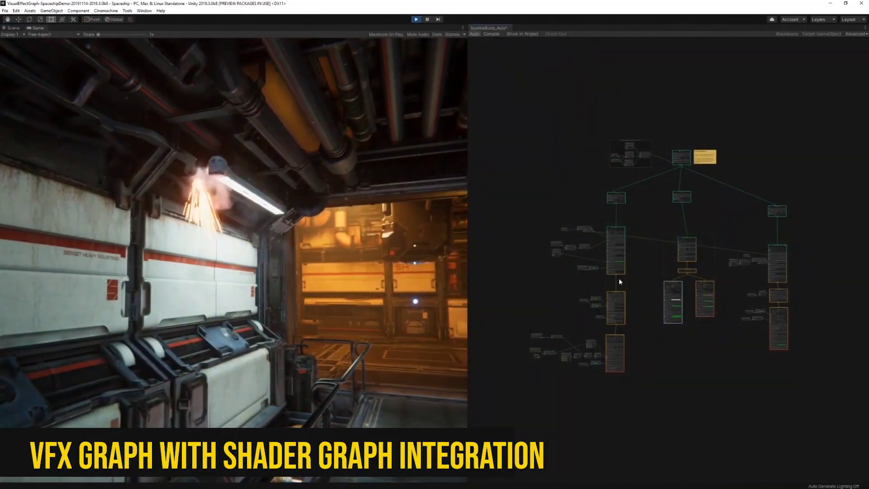
Shift the Set Color HDR particle colour toward green, then fly and orbit around the hologram table.
scroll(619, 278, "up", 10)
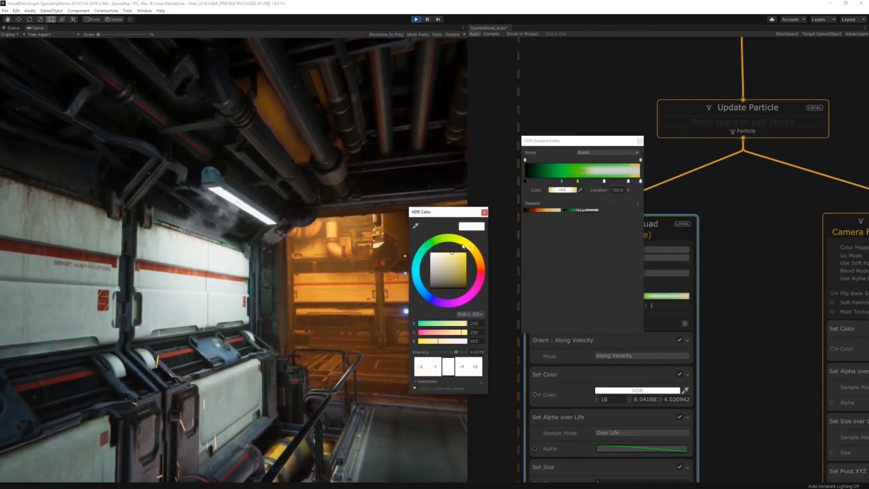
left_click_drag(463, 247, 449, 241)
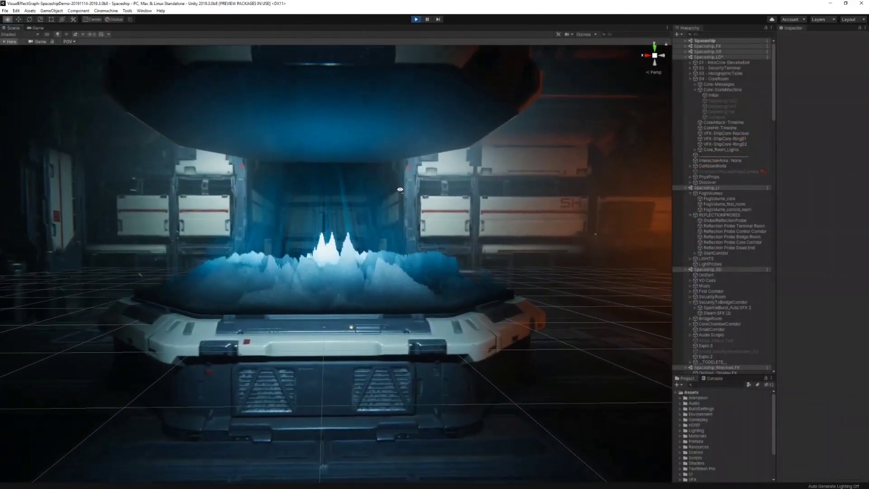
right_click_drag(408, 192, 428, 211)
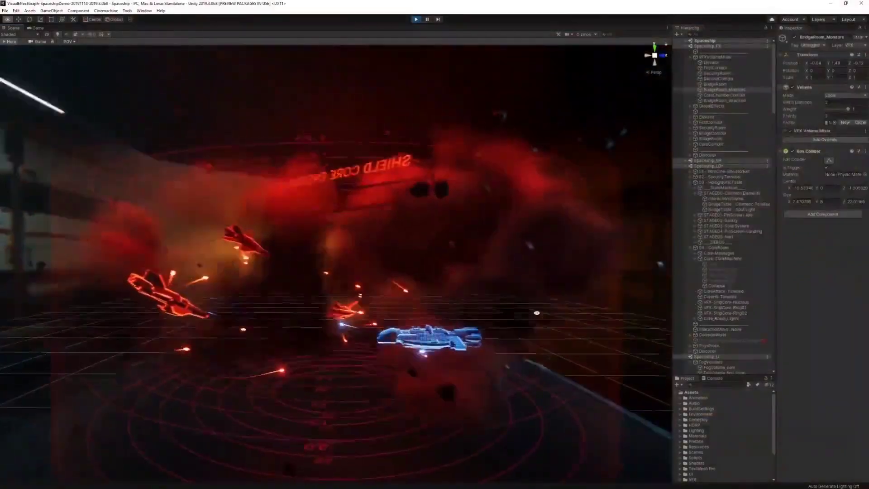
right_click_drag(602, 326, 468, 332)
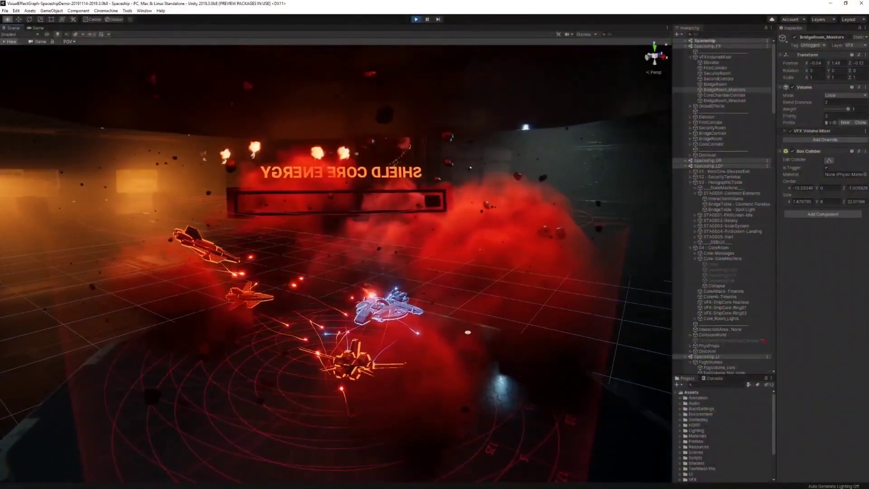
right_click_drag(166, 223, 343, 226)
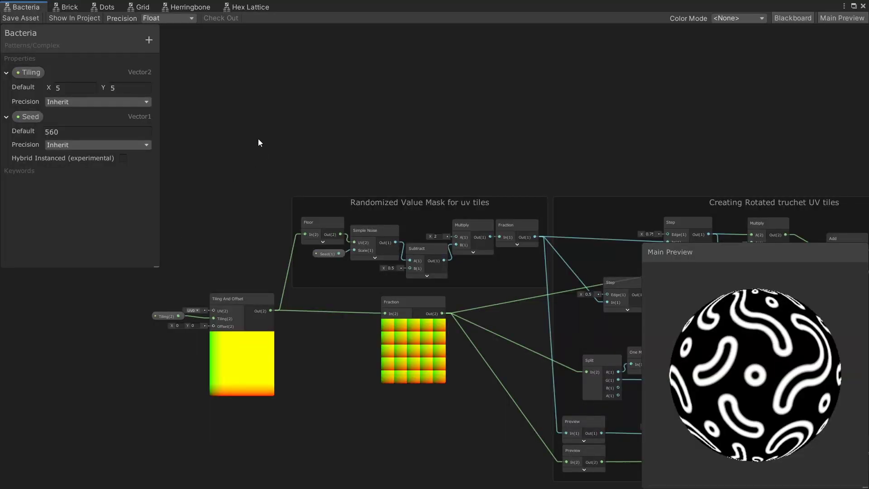
Add a Boolean keyword and an Enum keyword to the shader graph.
left_click(150, 40)
mouse_move(193, 215)
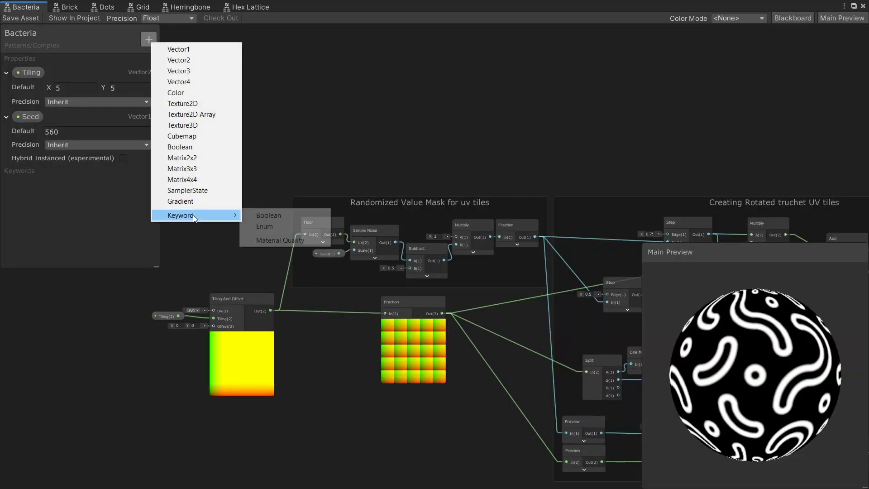
left_click(260, 216)
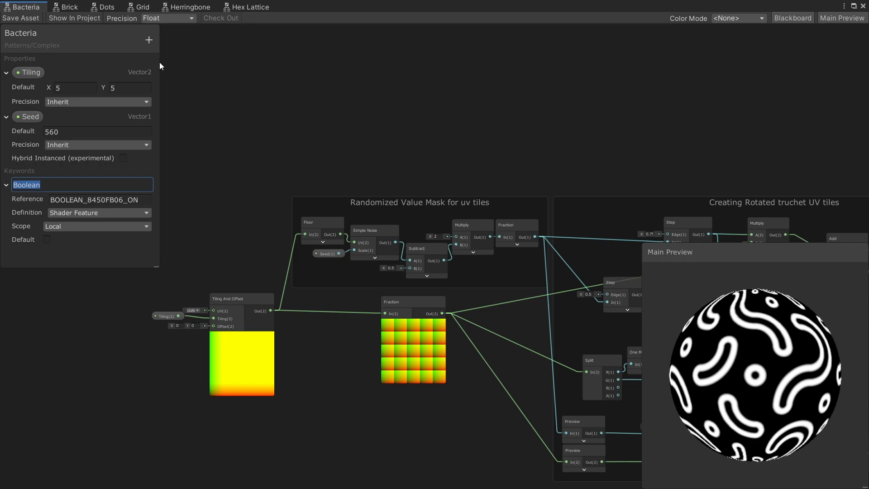
left_click(150, 40)
mouse_move(219, 216)
left_click(263, 228)
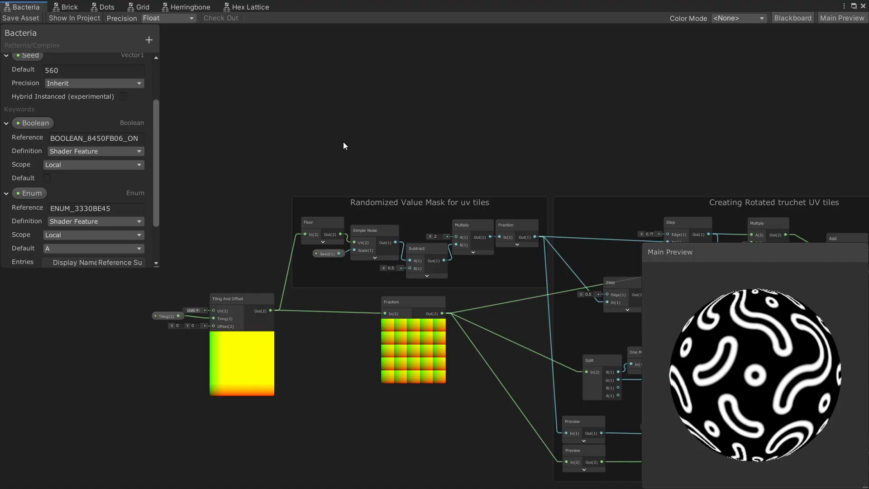
Create a sticky note titled 'Random Value' and place it left beside the mask group.
right_click(343, 142)
left_click(363, 155)
scroll(363, 154, "up", 3)
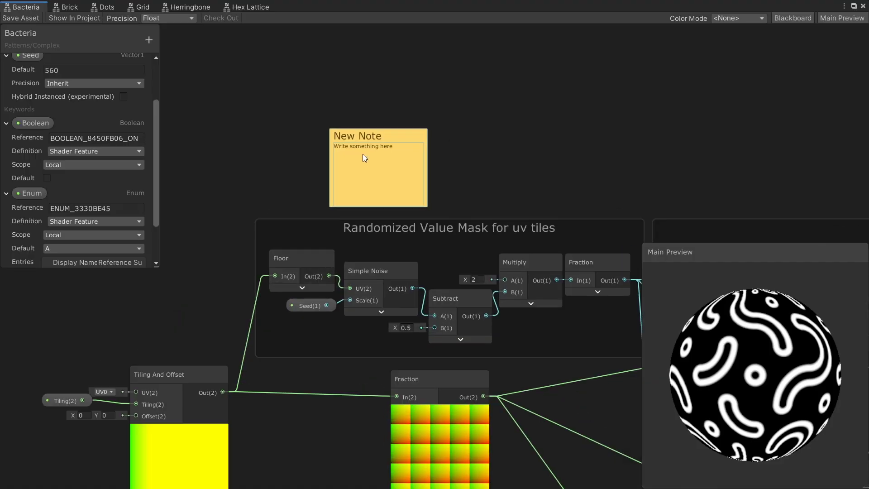
left_click_drag(367, 153, 437, 172)
double_click(436, 172)
type("Random Value")
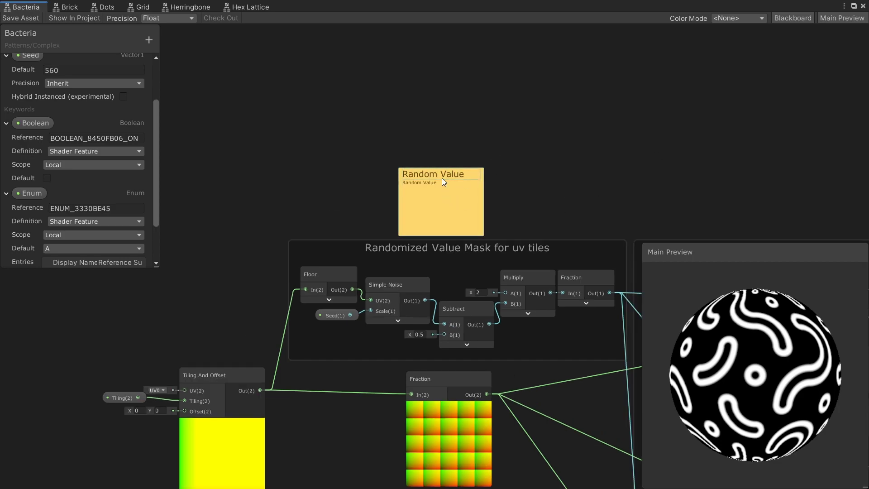
left_click_drag(443, 181, 350, 177)
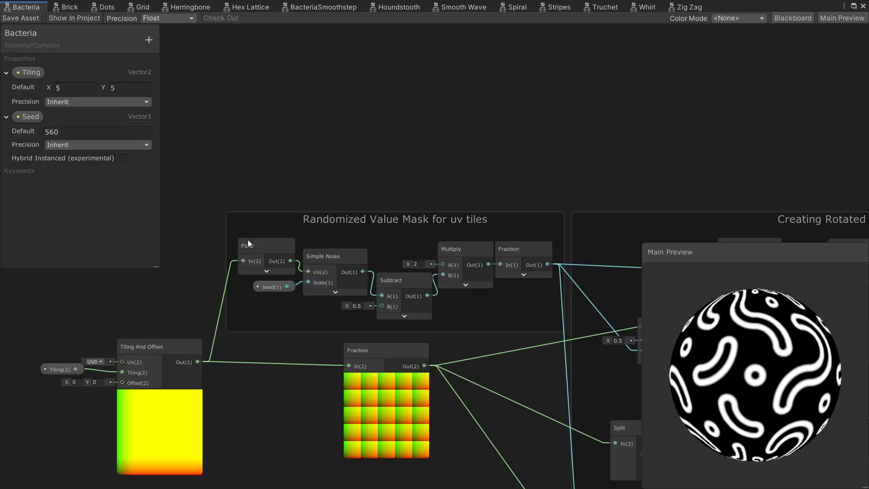
View the Brick, Dots, Grid, Herringbone, Hex Lattice and BacteriaSmoothstep shader graphs in turn.
left_click(65, 8)
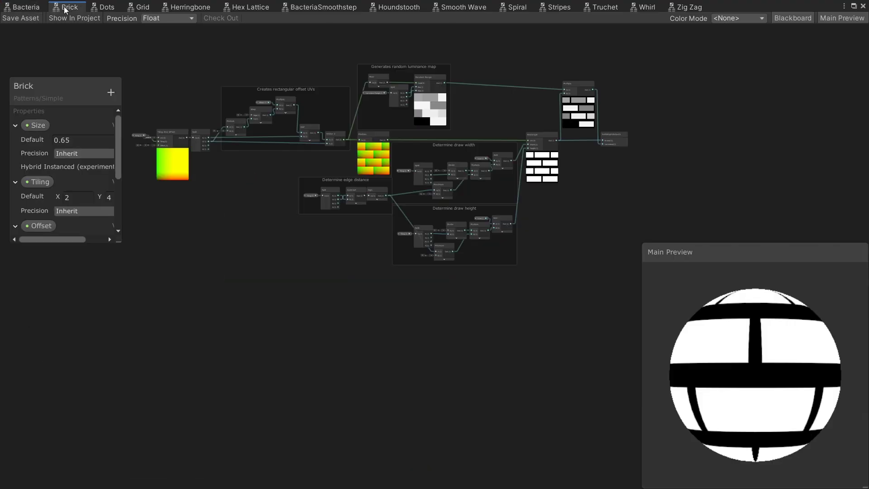
left_click(107, 8)
left_click(139, 8)
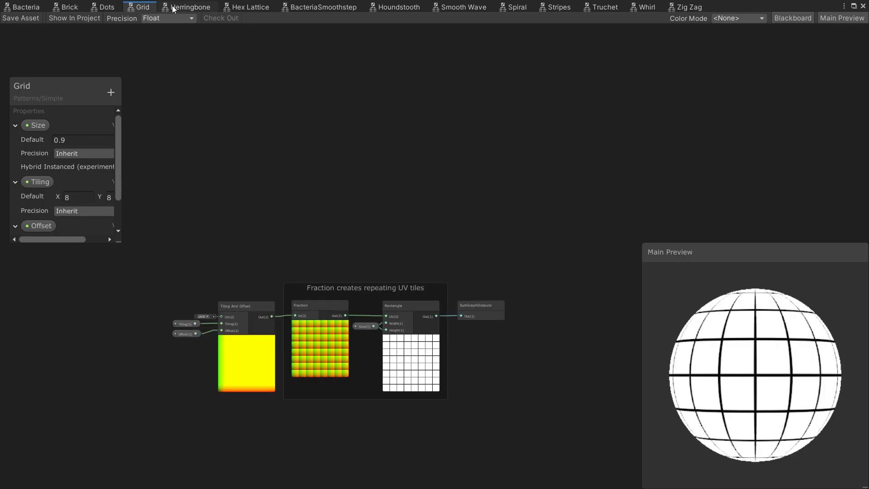
left_click(175, 8)
left_click(245, 8)
left_click(323, 8)
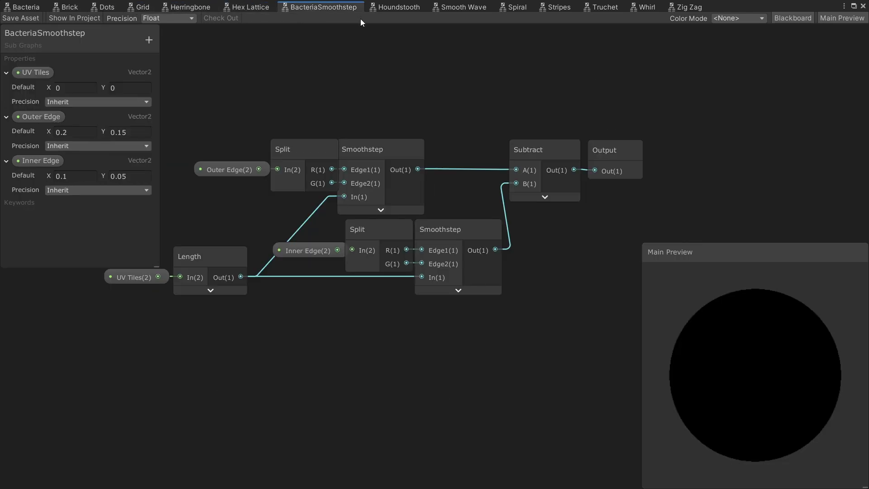
View the Houndstooth, Smooth Wave, Spiral, Stripes, Truchet, Whirl and Zig Zag shader graphs in turn.
left_click(400, 8)
left_click(461, 9)
left_click(516, 8)
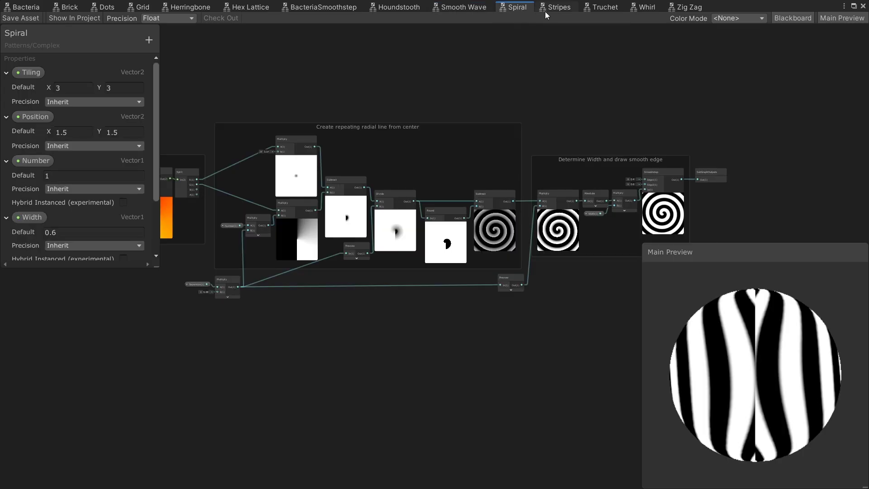
left_click(552, 9)
left_click(599, 9)
left_click(643, 8)
left_click(682, 9)
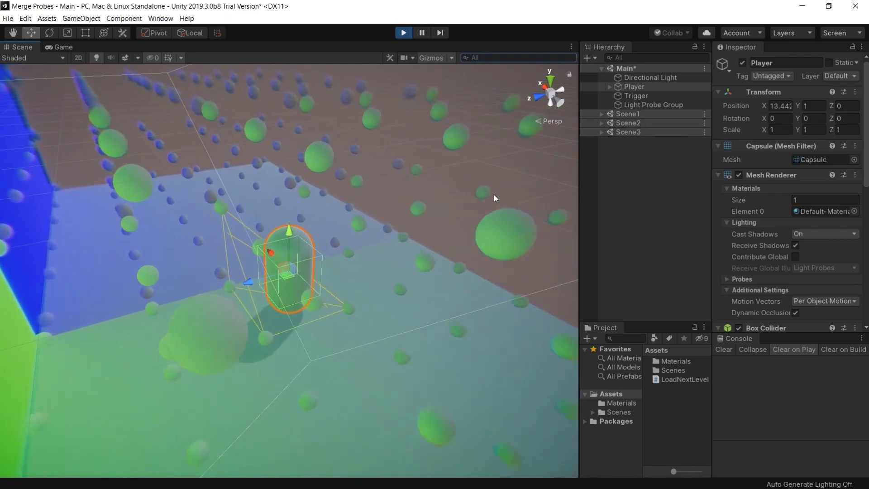
Select the Spot Light and try its Pyramid shape, then its Box shape.
left_click(499, 132)
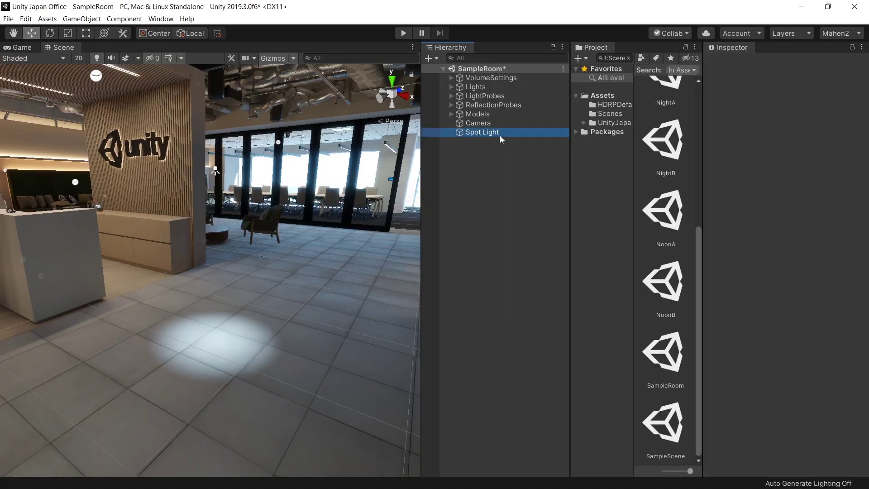
left_click(814, 210)
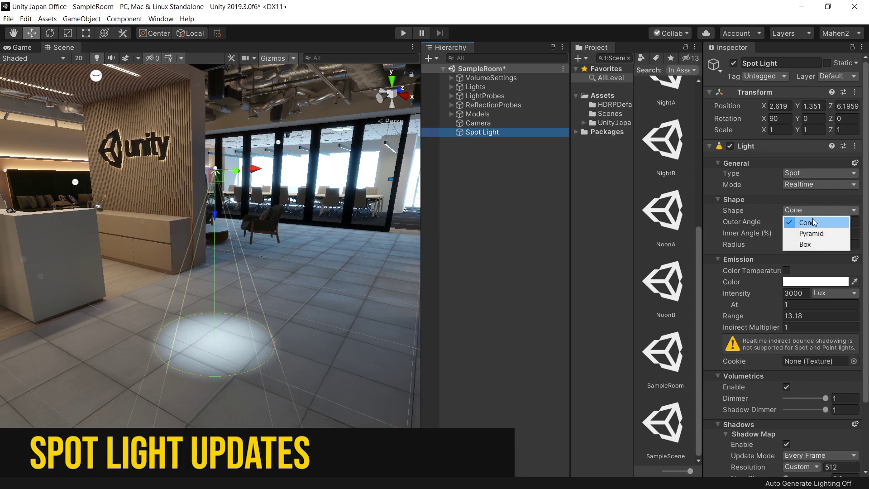
left_click(814, 234)
left_click(816, 211)
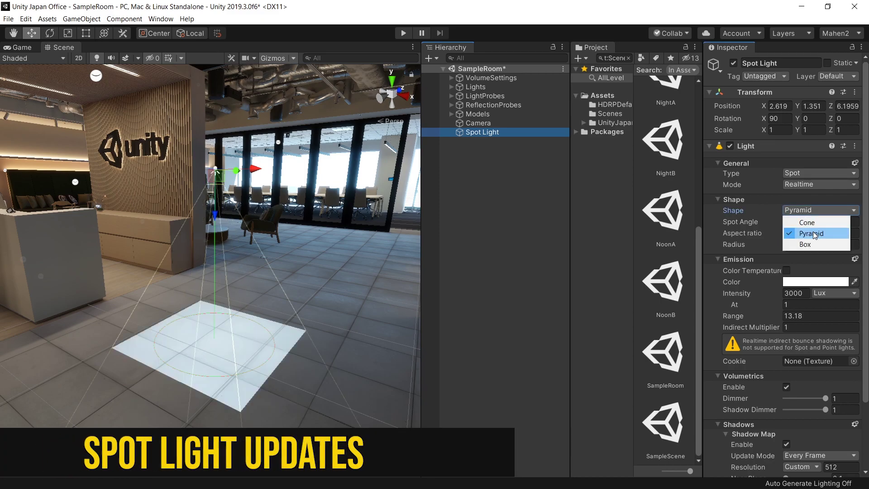
left_click(810, 245)
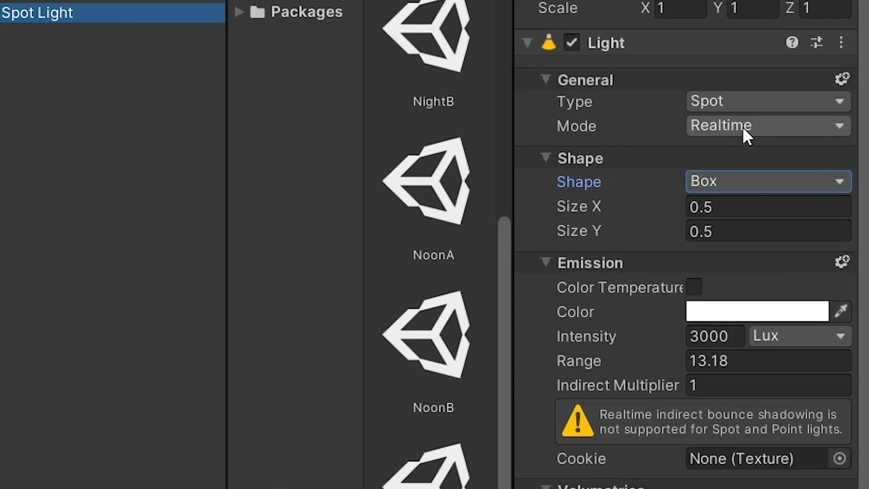
Set the spot light to Mixed mode with a Cone shape and inner angle 8.
left_click(742, 126)
left_click(741, 175)
left_click(741, 181)
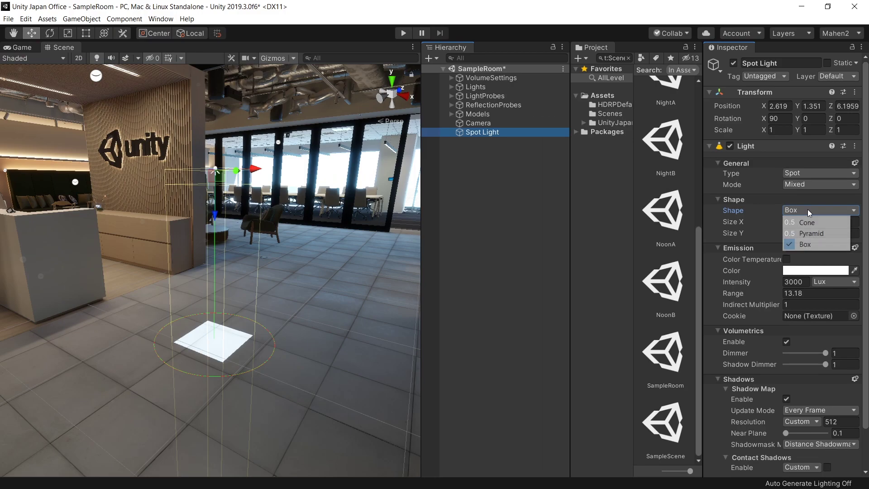
left_click(813, 233)
left_click(811, 210)
left_click(807, 223)
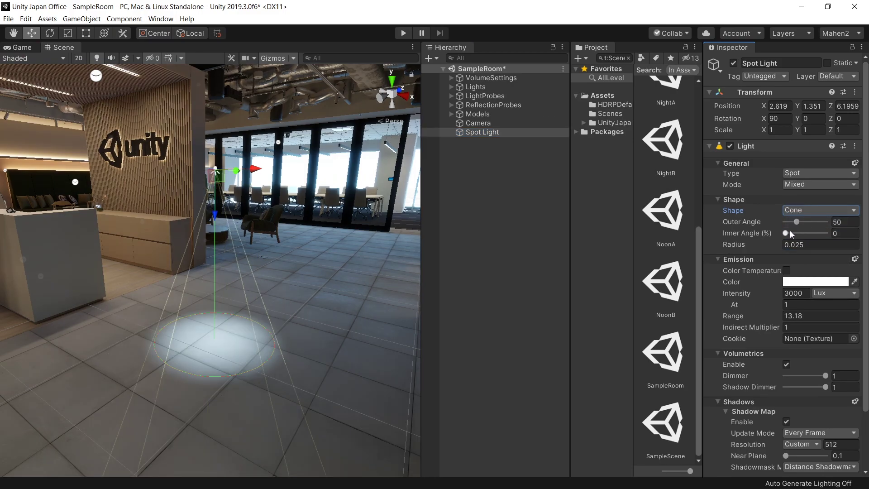
mouse_move(791, 233)
left_mouse_down()
mouse_move(804, 234)
mouse_move(808, 221)
mouse_move(787, 234)
mouse_move(808, 235)
left_mouse_up()
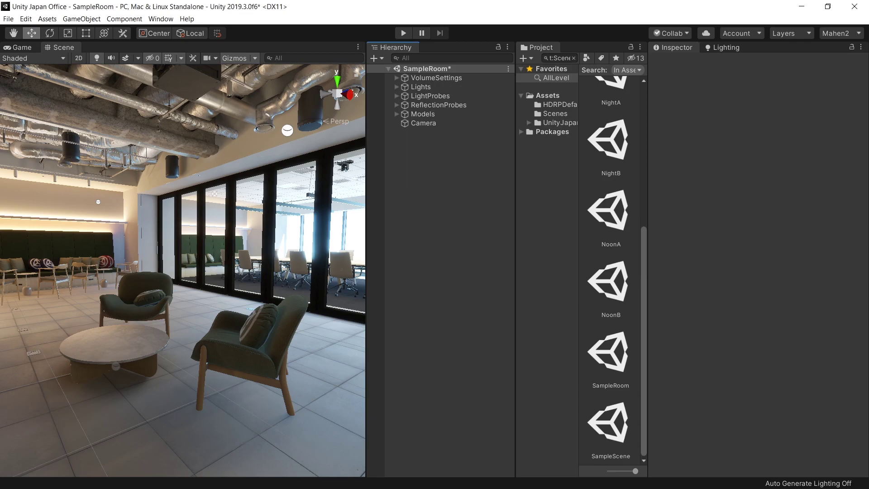
Open the Lighting settings and view the Direct Denoiser dropdown options.
left_click(722, 49)
left_click(746, 241)
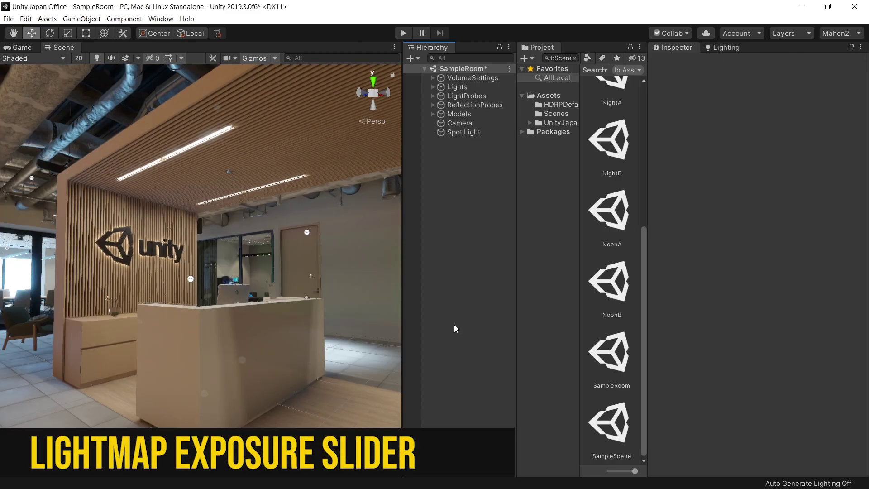
Show the Scene view in Baked Lightmap draw mode with lightmap exposure lowered to -8.1.
left_click(40, 58)
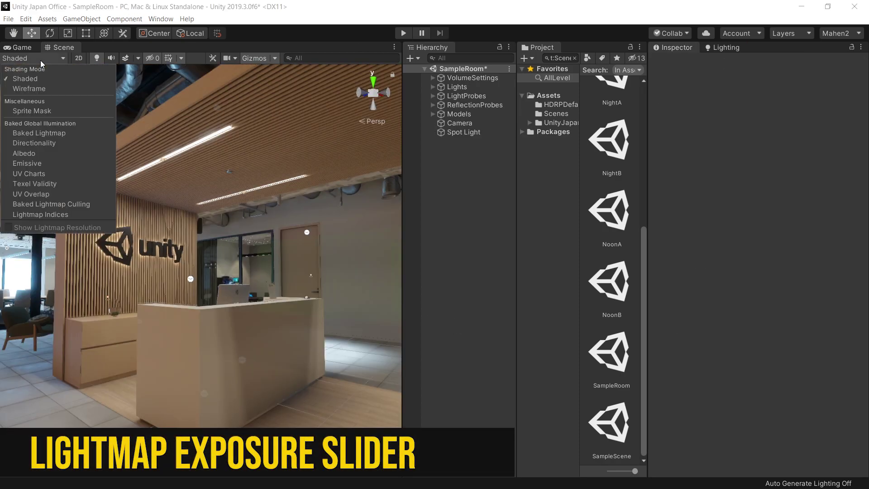
left_click(44, 133)
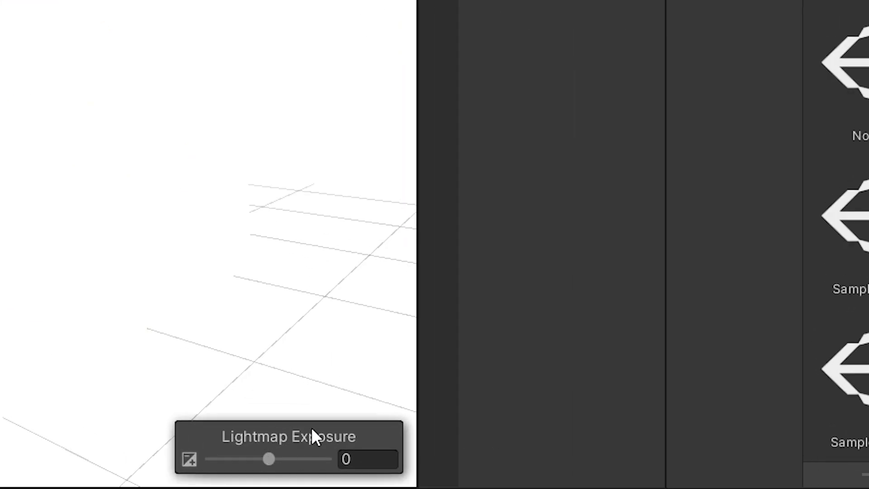
left_click_drag(269, 459, 249, 467)
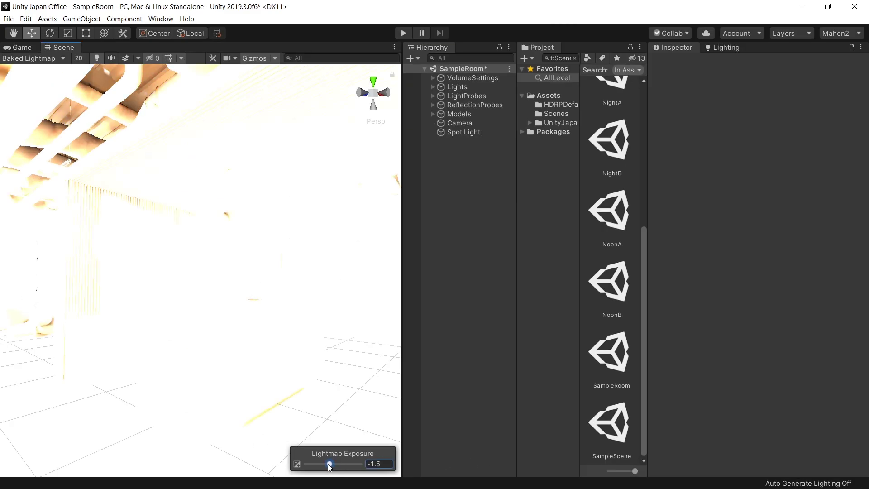
left_click_drag(323, 466, 316, 469)
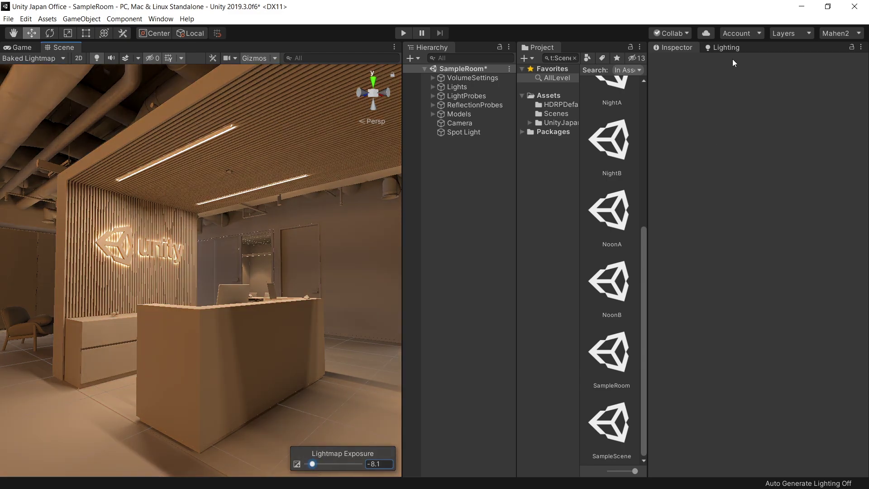
Preview the baked lightmap maximized with its exposure dropped to -10.
left_click(682, 119)
double_click(595, 107)
left_click_drag(703, 18, 675, 22)
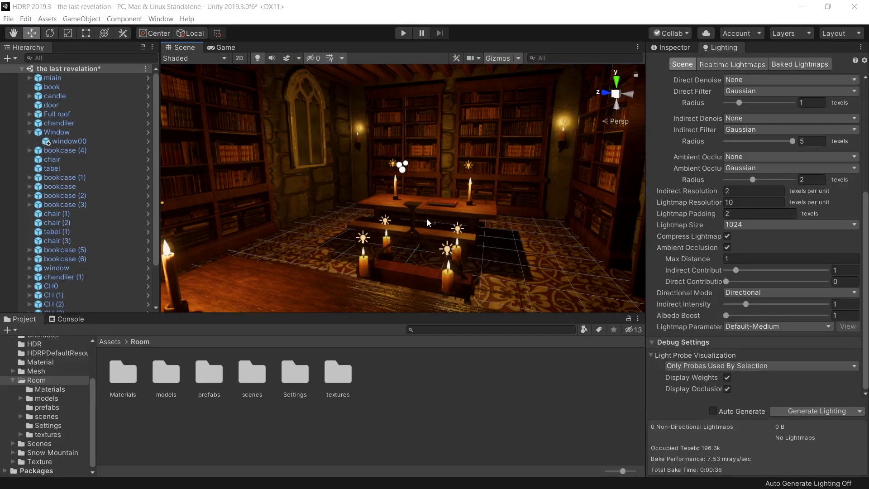
Generate lighting for the library scene and watch the bake near the table in Baked Lightmap view.
left_click(809, 412)
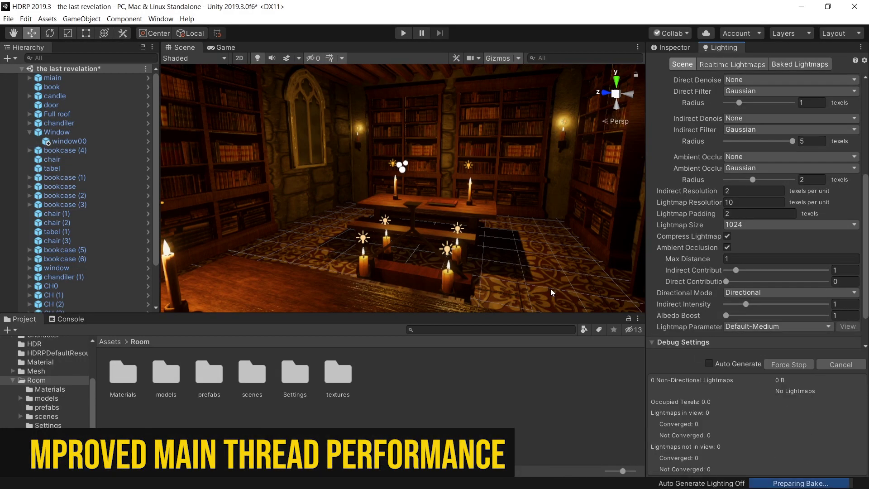
right_click_drag(387, 177, 237, 88)
left_click(195, 58)
left_click(207, 238)
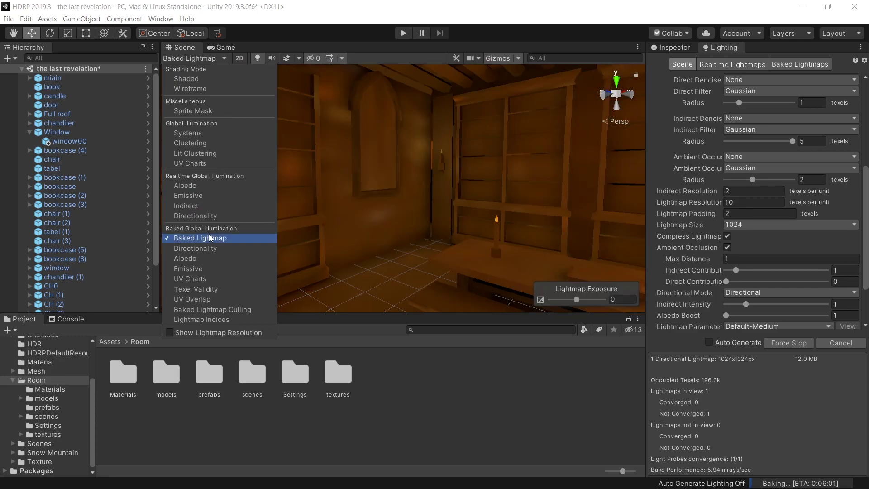
mouse_move(408, 190)
right_mouse_down()
mouse_move(586, 244)
mouse_move(429, 235)
mouse_move(384, 196)
right_mouse_up()
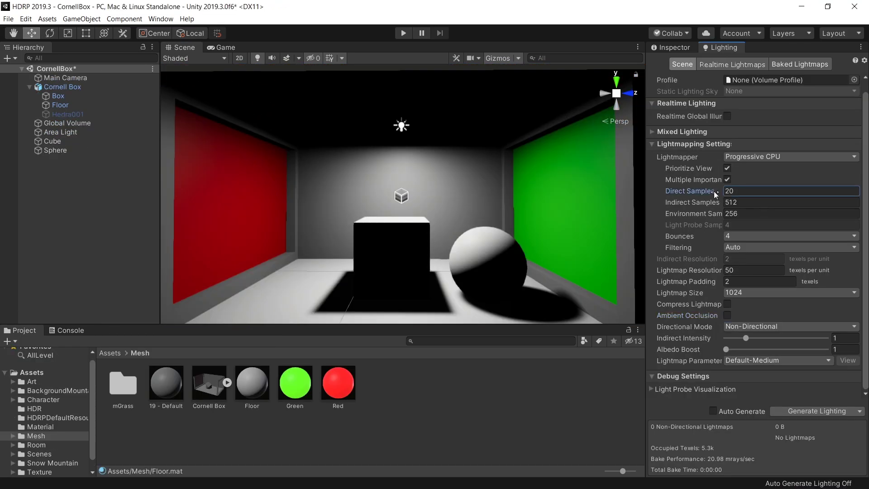
Rebake the Cornell Box with Direct Samples set to 4 and view the baked lightmap.
double_click(738, 191)
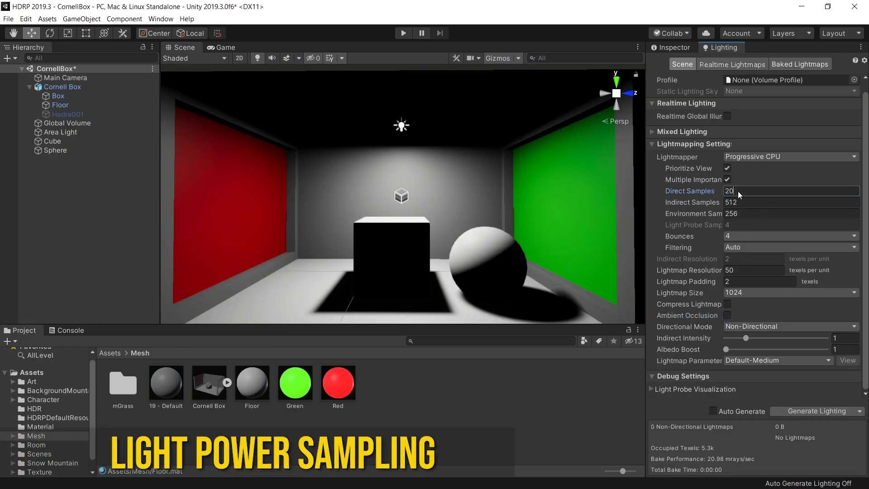
type("4")
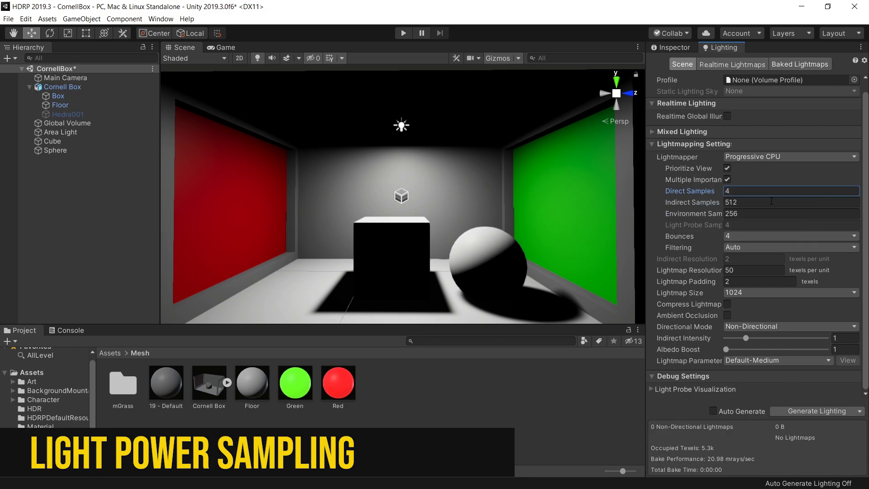
left_click(821, 412)
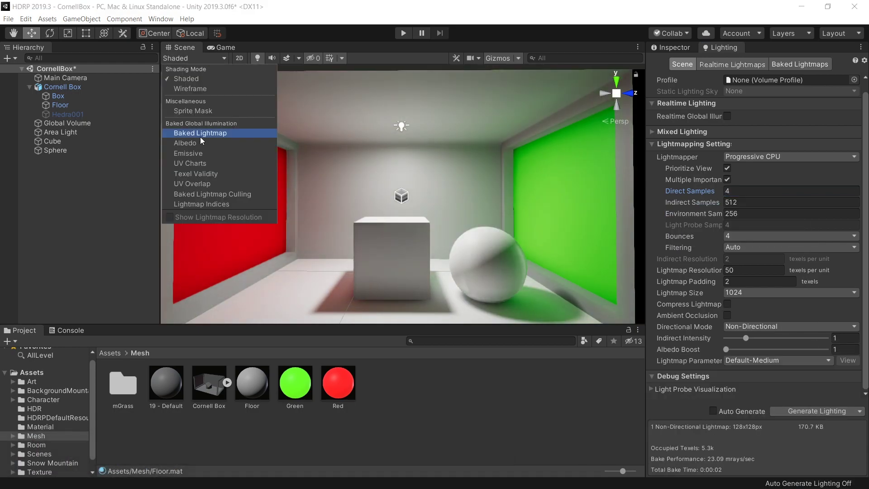
left_click(194, 134)
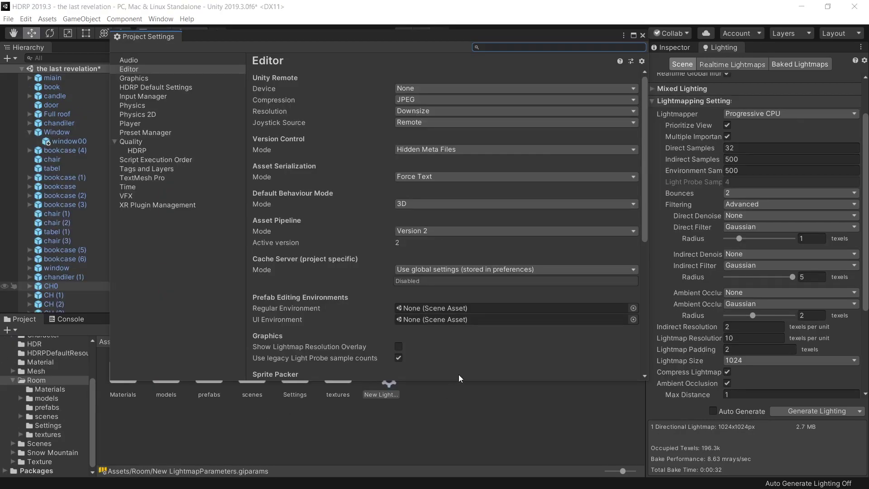
Turn off legacy Light Probe sample counts and set Light Probe Samples to 10.
left_click(398, 358)
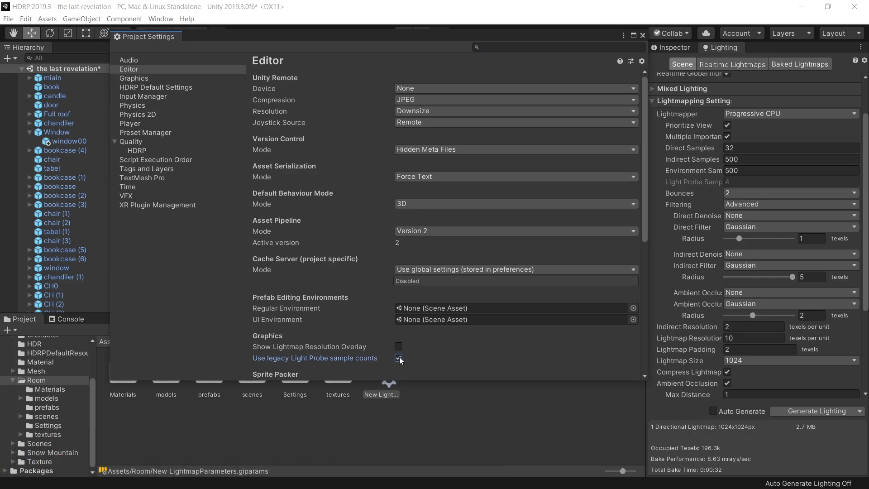
left_click(399, 358)
left_click(733, 180)
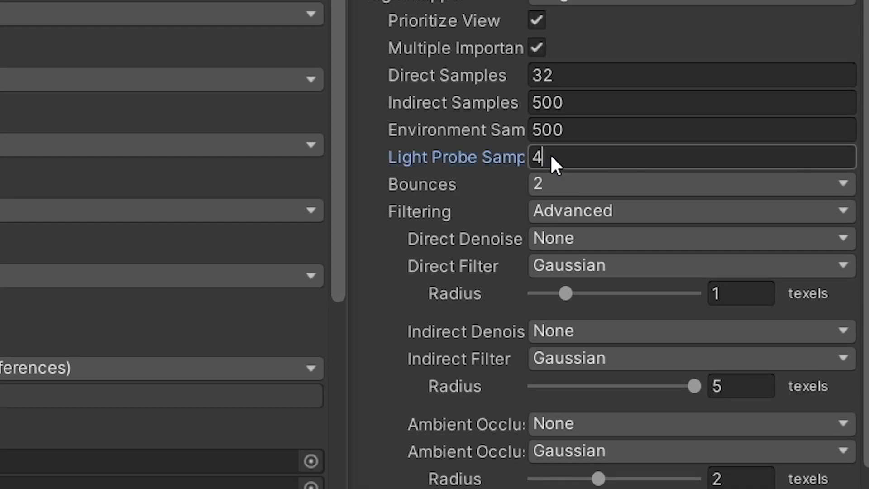